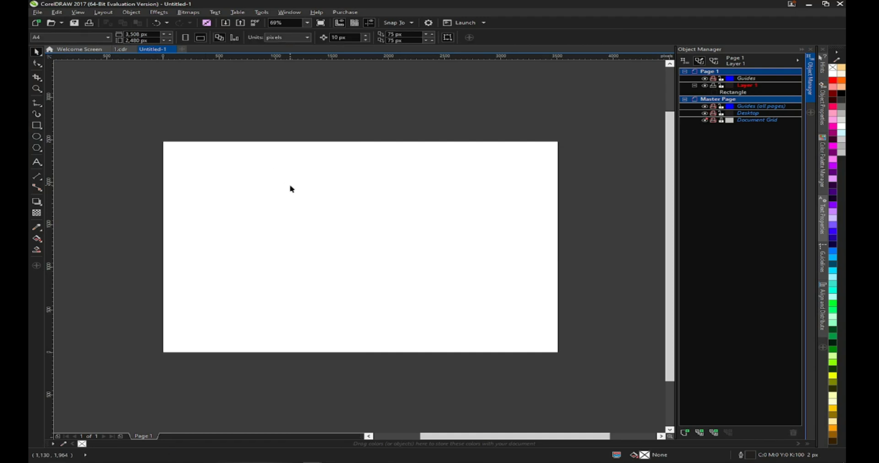
- Fill the page rectangle with black and give it a black outline
{"action": "left_click", "coordinate": [841, 94]}
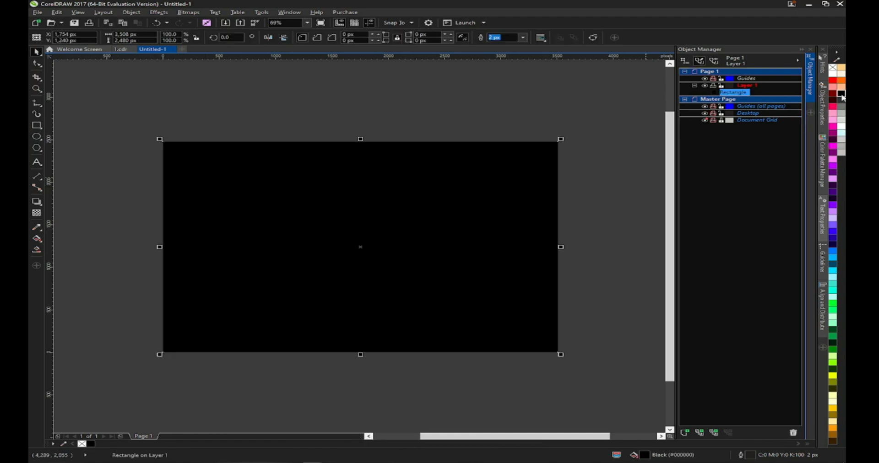
{"action": "right_click", "coordinate": [842, 94]}
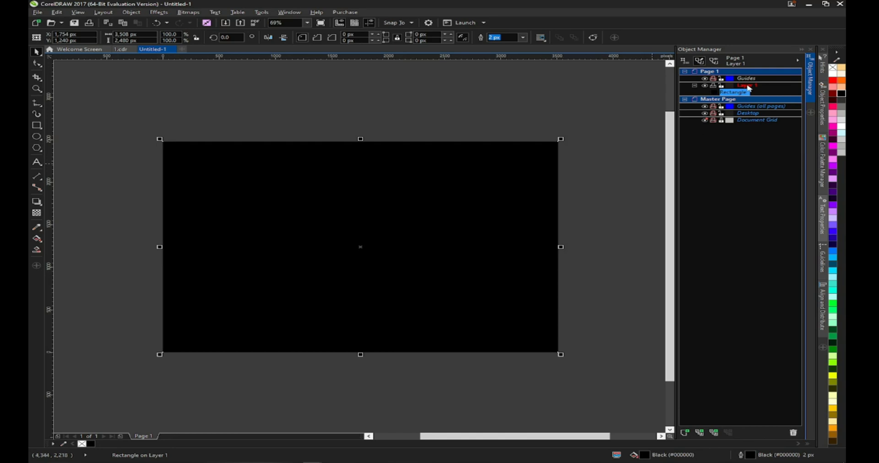
- Rename Layer 1 to Background
{"action": "left_click", "coordinate": [748, 86]}
{"action": "left_click", "coordinate": [748, 86]}
{"action": "type", "text": "B"}
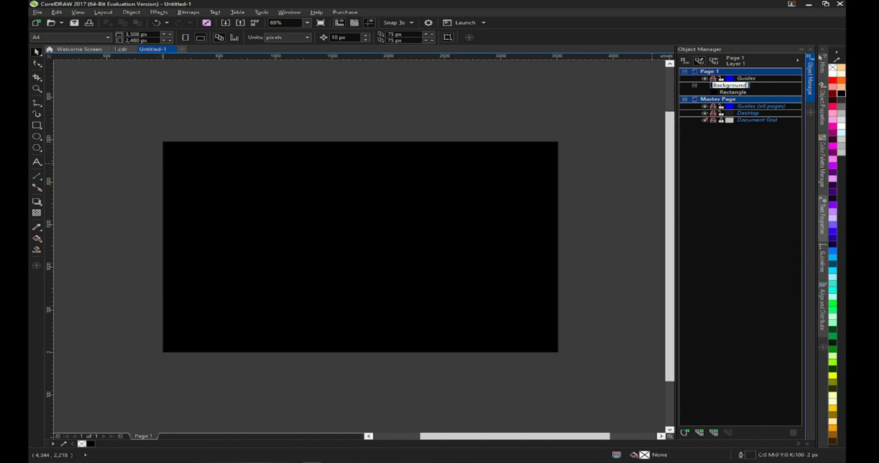
{"action": "type", "text": "ackground"}
{"action": "key", "text": "Return"}
- Add a new layer on Page 1 and name it Eddects
{"action": "right_click", "coordinate": [746, 78]}
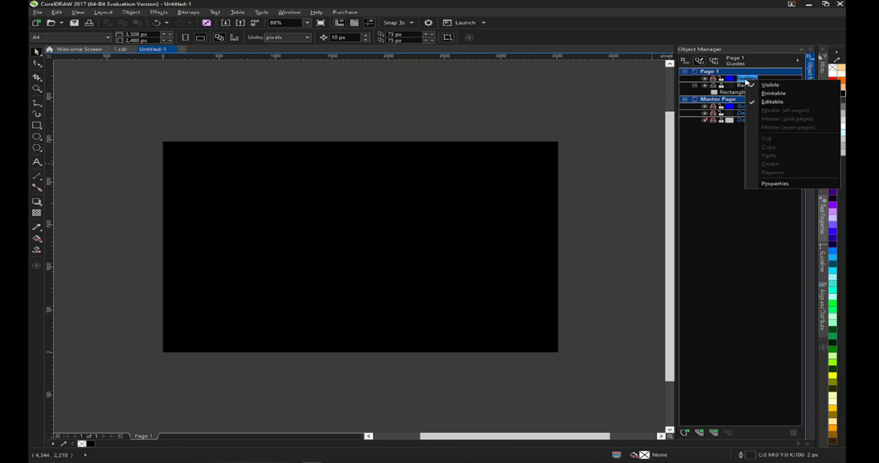
{"action": "right_click", "coordinate": [745, 70]}
{"action": "left_click", "coordinate": [750, 79]}
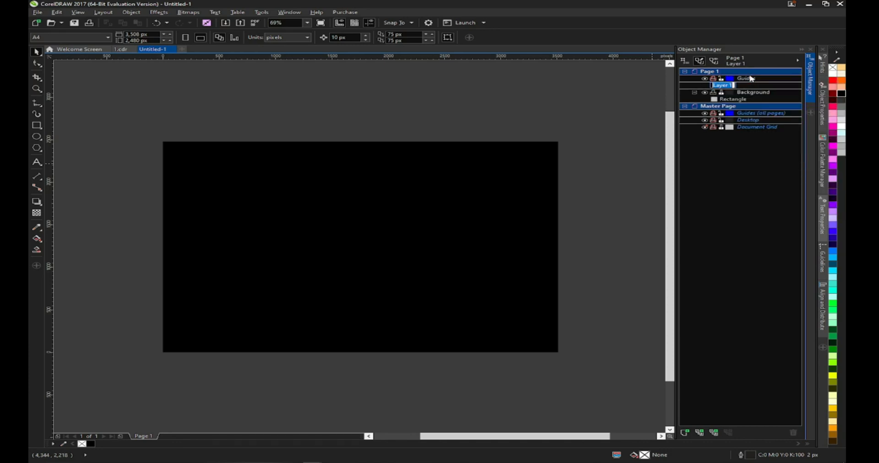
{"action": "type", "text": "Eddects"}
{"action": "key", "text": "Return"}
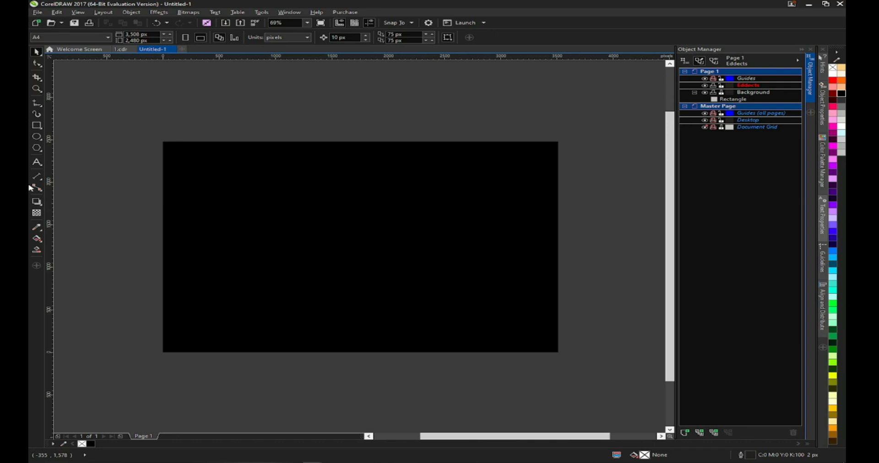
- Draw an ellipse about 2115 px wide over the centre of the page
{"action": "left_click", "coordinate": [37, 137]}
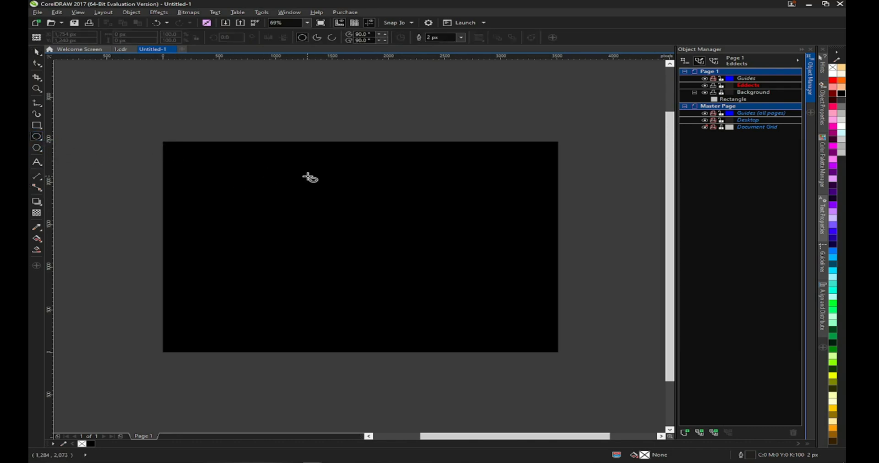
{"action": "left_click_drag", "start_coordinate": [350, 238], "coordinate": [443, 330]}
{"action": "left_click", "coordinate": [37, 52]}
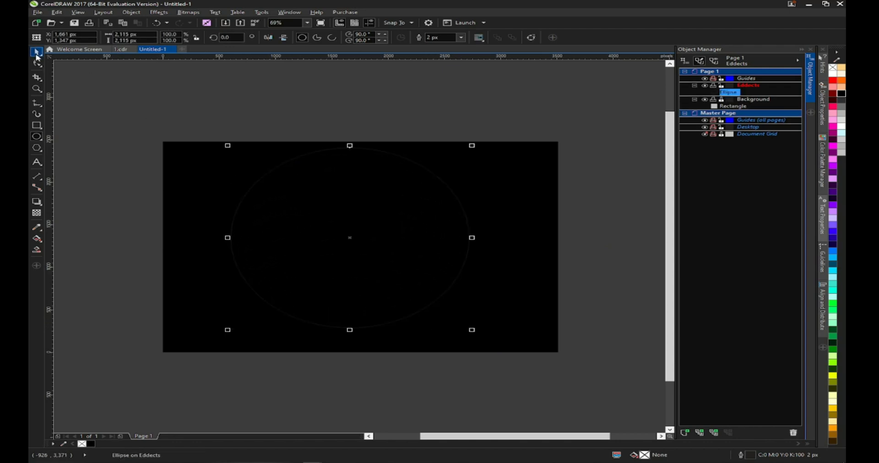
- Give the ellipse a white outline and center it on the page
{"action": "right_click", "coordinate": [833, 74]}
{"action": "key", "text": "p"}
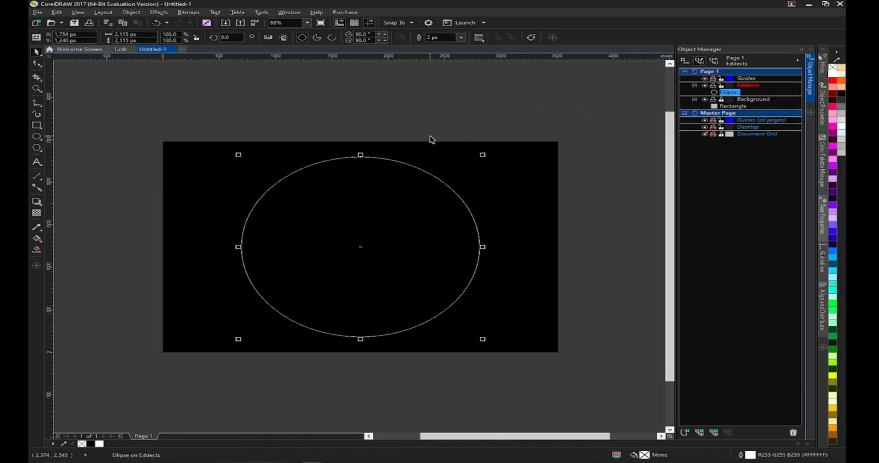
- Set the ellipse's outline width to 10 px
{"action": "left_click", "coordinate": [229, 37]}
{"action": "left_click", "coordinate": [461, 37]}
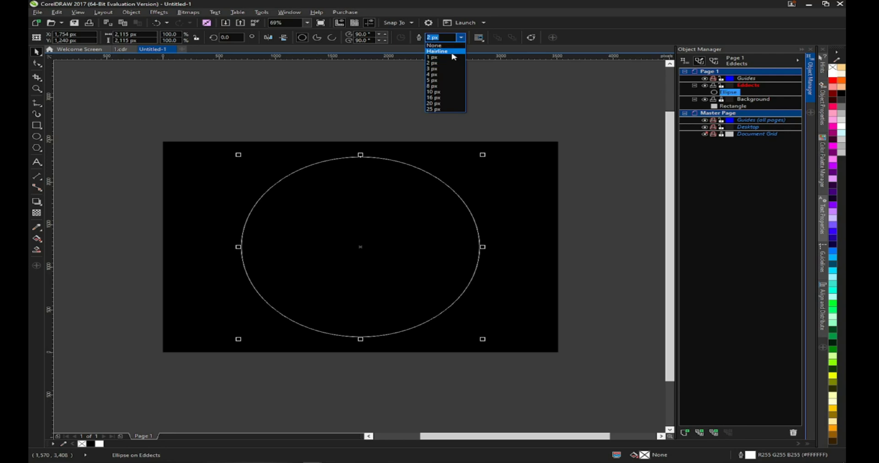
{"action": "left_click", "coordinate": [439, 92]}
{"action": "left_click", "coordinate": [422, 95]}
{"action": "left_click", "coordinate": [388, 160]}
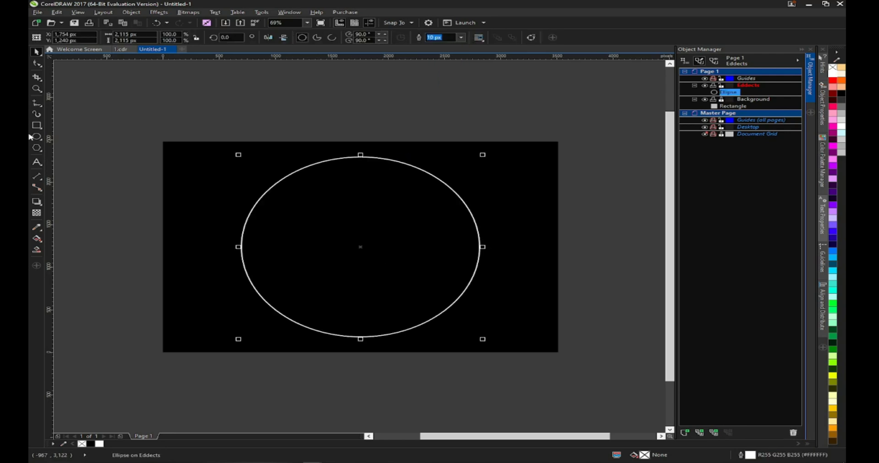
- Apply the Medium Glow drop shadow preset to the ellipse
{"action": "left_click", "coordinate": [36, 201]}
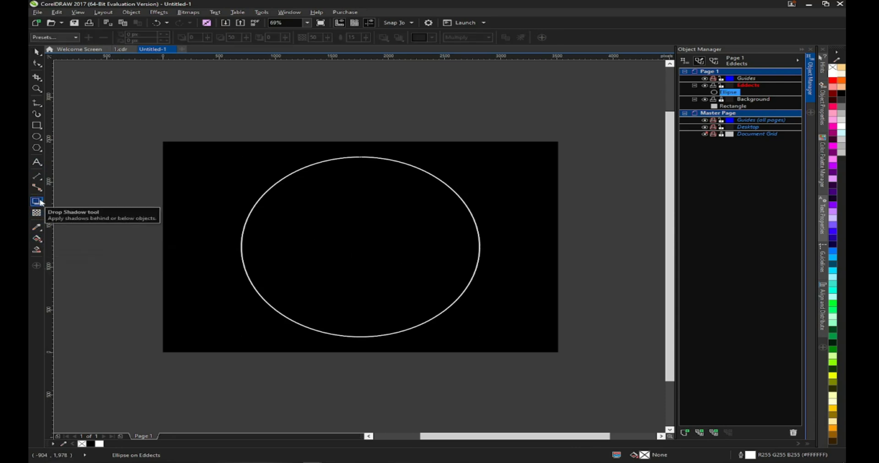
{"action": "left_click", "coordinate": [66, 39]}
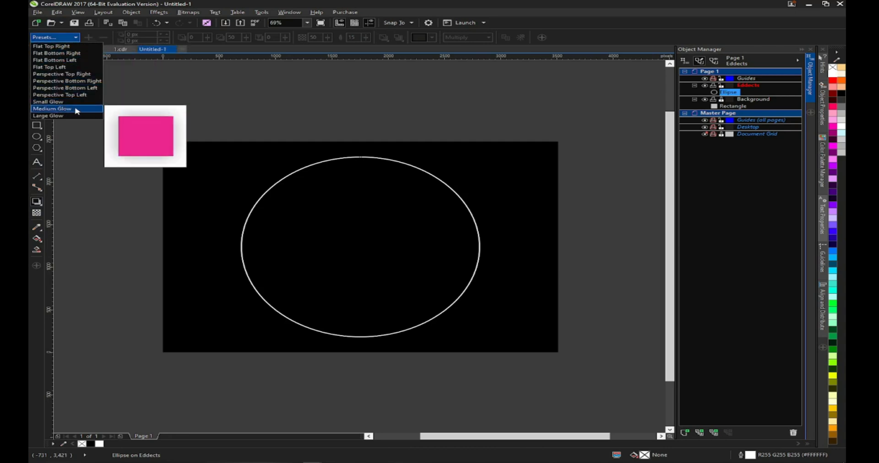
{"action": "left_click", "coordinate": [59, 109]}
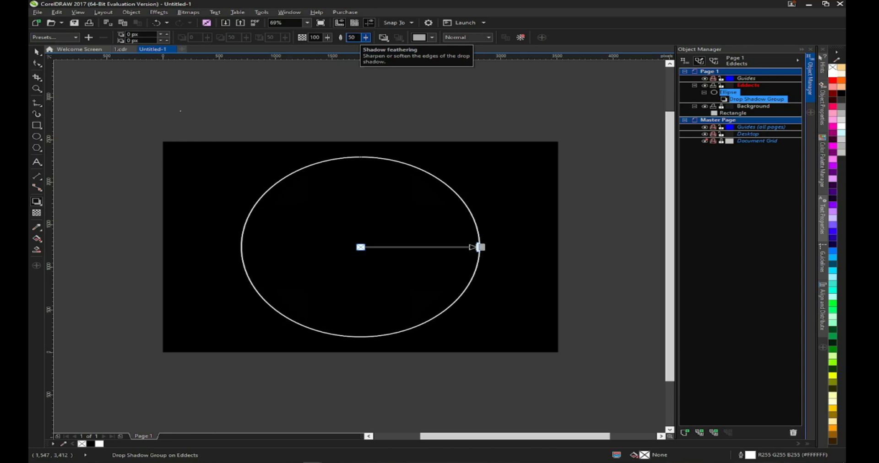
- Set the shadow feathering to 5 and the feathering direction to Outside
{"action": "left_click", "coordinate": [357, 37]}
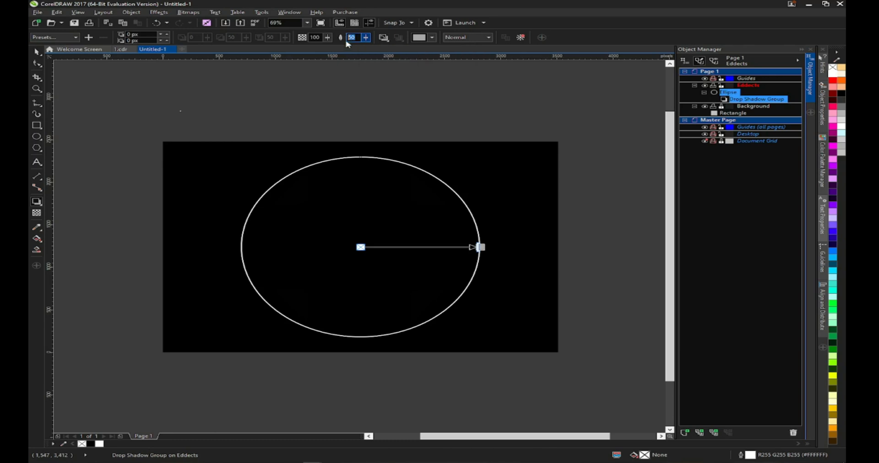
{"action": "type", "text": "5"}
{"action": "key", "text": "Return"}
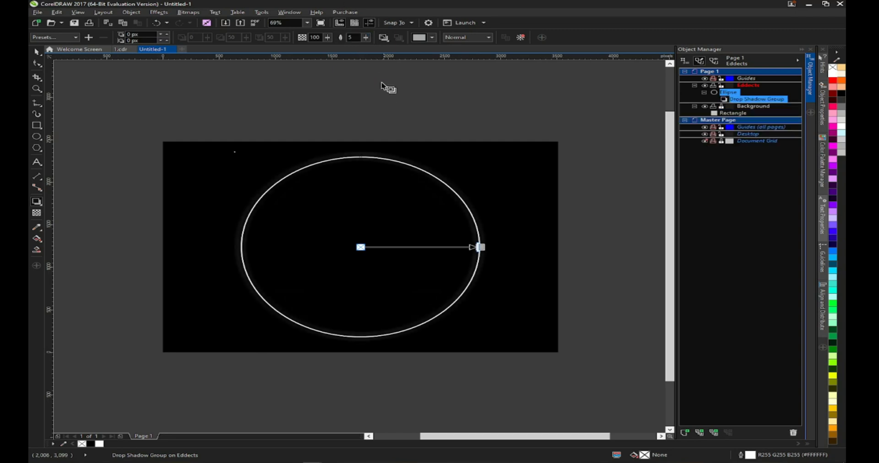
{"action": "left_click", "coordinate": [385, 40]}
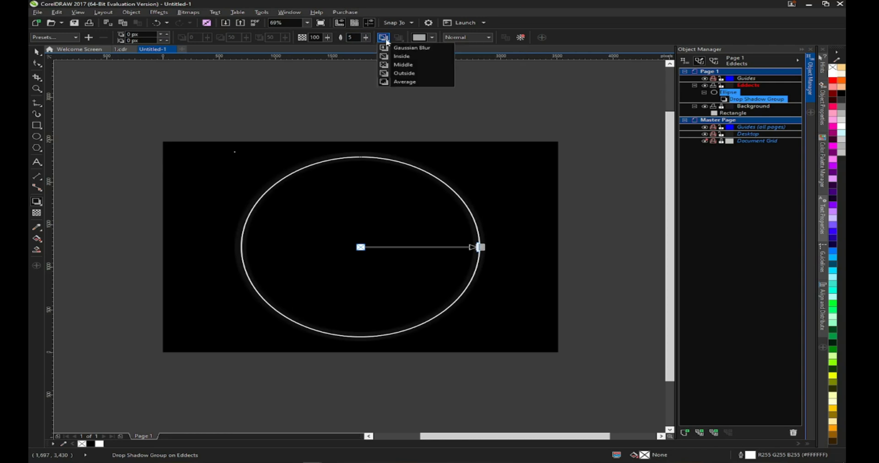
{"action": "left_click", "coordinate": [403, 72]}
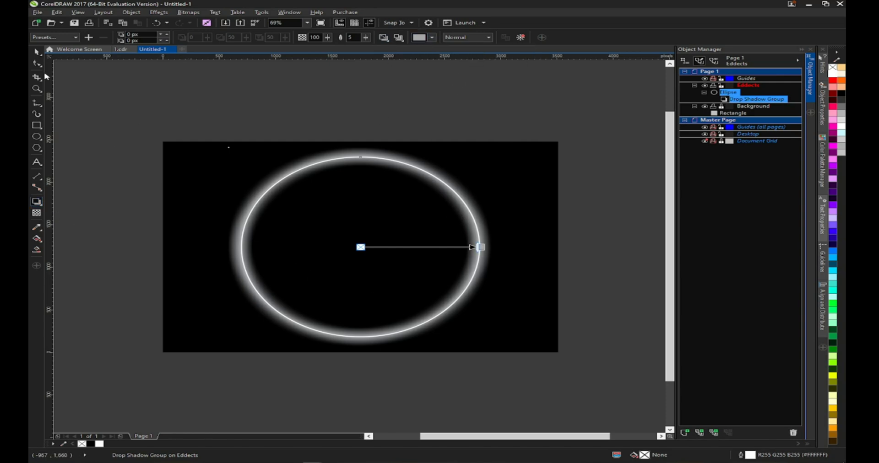
- Set the glow color to a light violet, #9694FF
{"action": "left_click", "coordinate": [433, 38]}
{"action": "left_click", "coordinate": [430, 69]}
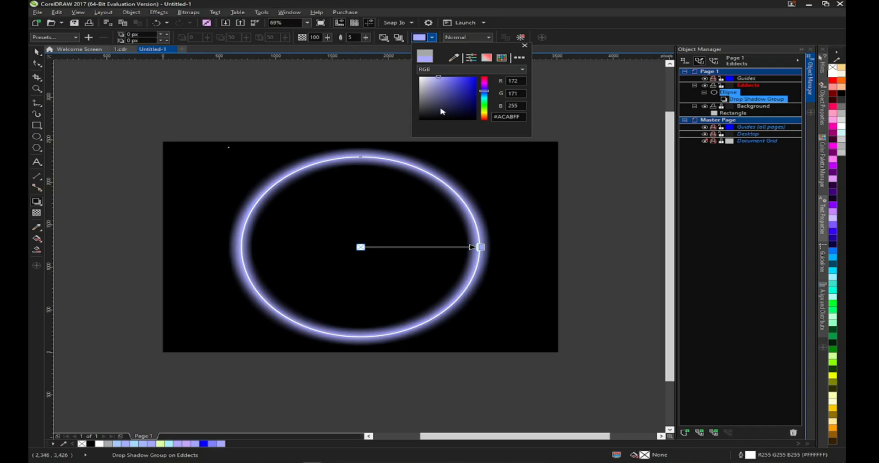
{"action": "left_click_drag", "start_coordinate": [449, 77], "coordinate": [442, 77]}
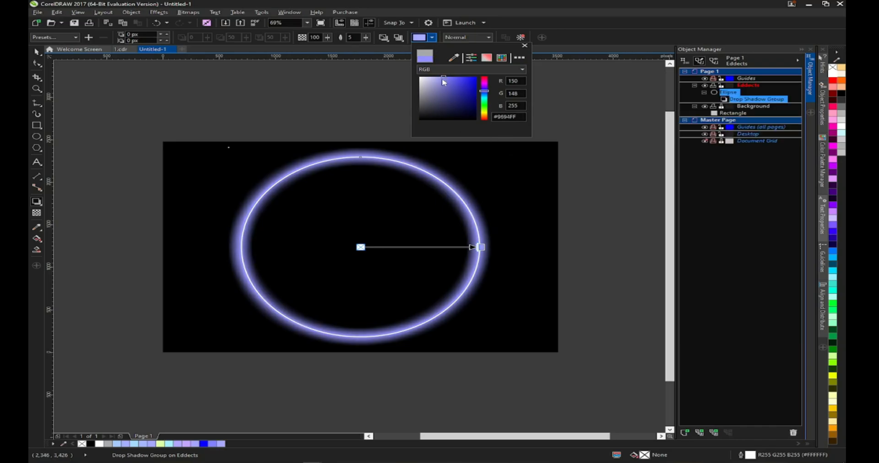
{"action": "left_click", "coordinate": [298, 93]}
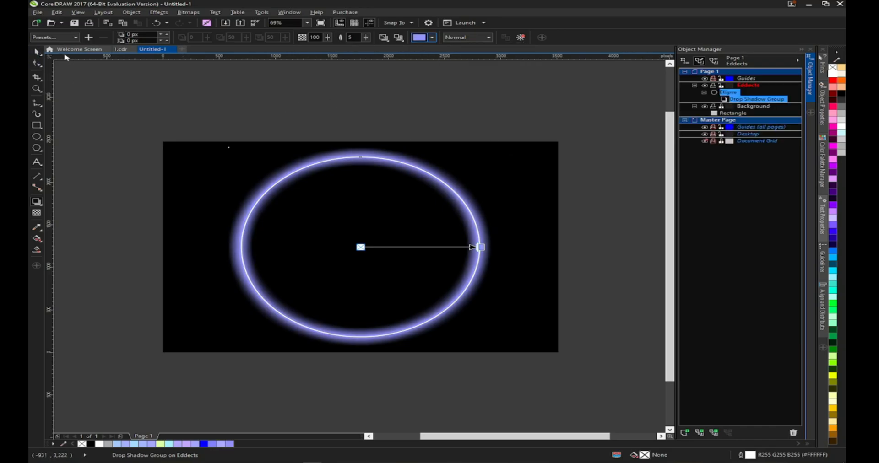
- Break the drop shadow group apart and undo it
{"action": "left_click", "coordinate": [40, 53]}
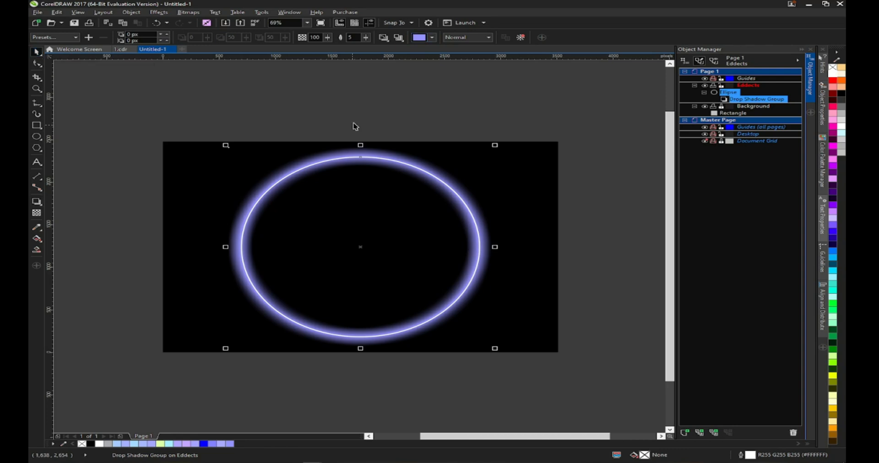
{"action": "left_click", "coordinate": [132, 13]}
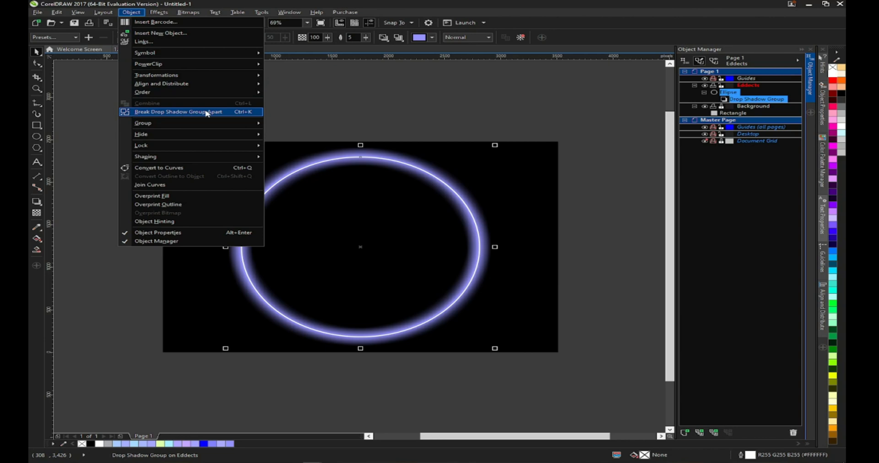
{"action": "left_click", "coordinate": [175, 113]}
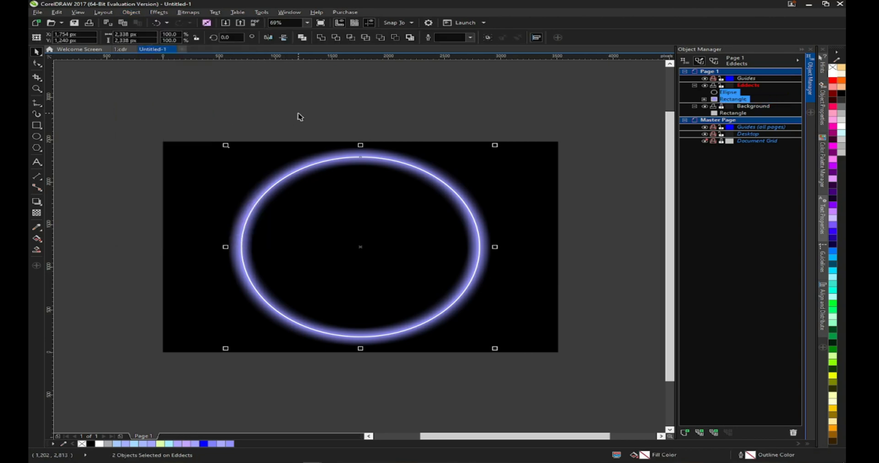
{"action": "key", "text": "ctrl+z"}
- Separate the glow from the ellipse and convert it to an RGB Color (24-bit) bitmap
{"action": "left_click", "coordinate": [314, 168]}
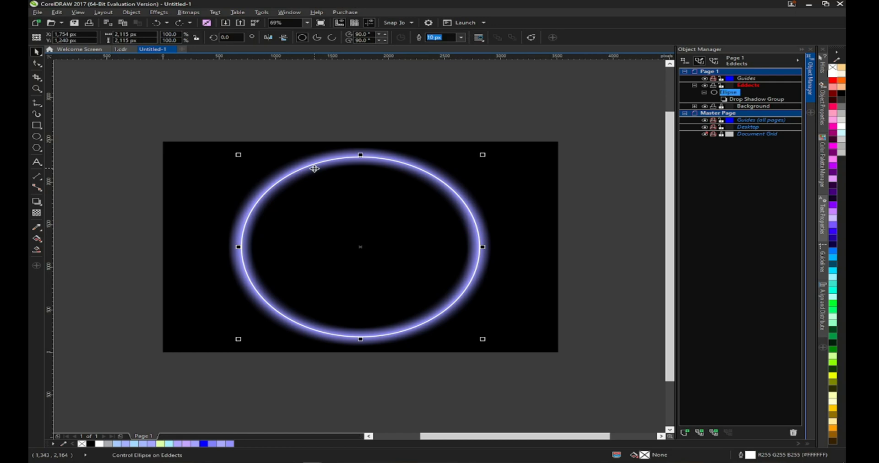
{"action": "key", "text": "ctrl+k"}
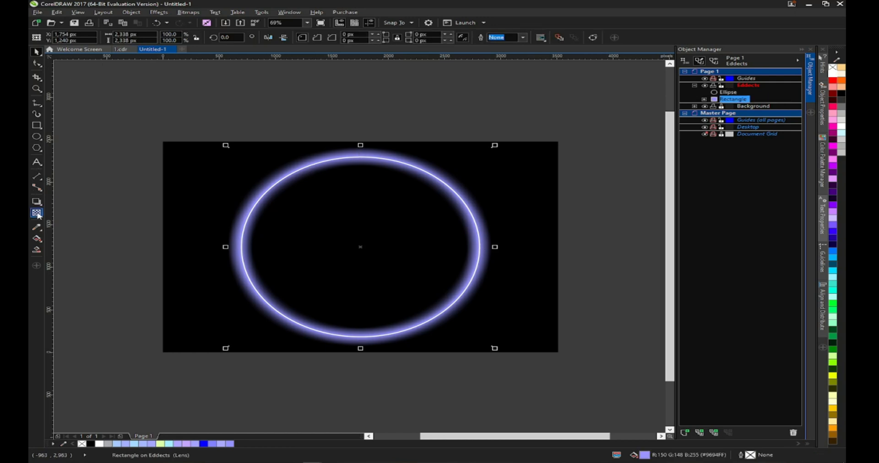
{"action": "left_click", "coordinate": [192, 13]}
{"action": "left_click", "coordinate": [204, 20]}
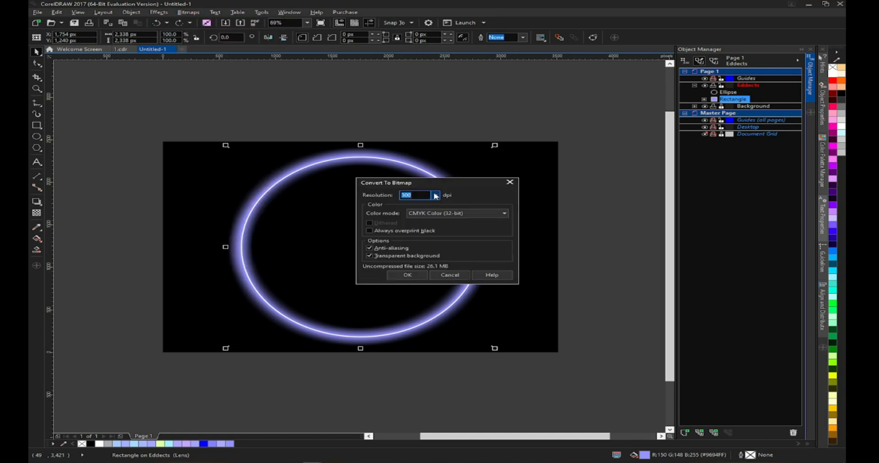
{"action": "left_click", "coordinate": [418, 214]}
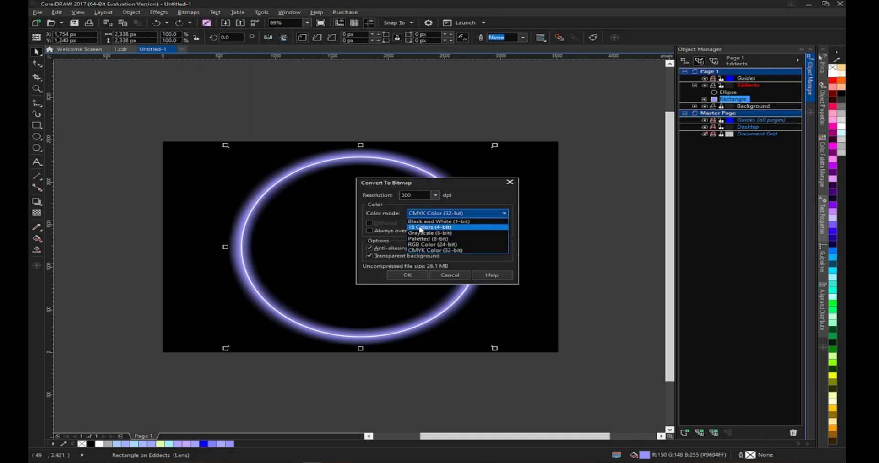
{"action": "left_click", "coordinate": [420, 246]}
{"action": "left_click", "coordinate": [405, 275]}
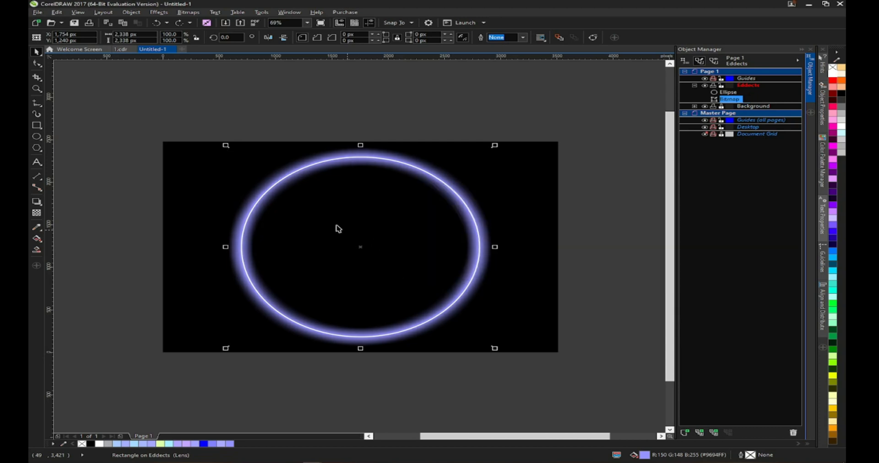
- Apply a linear transparency to the glow bitmap so it fades across the ellipse
{"action": "left_click", "coordinate": [37, 212]}
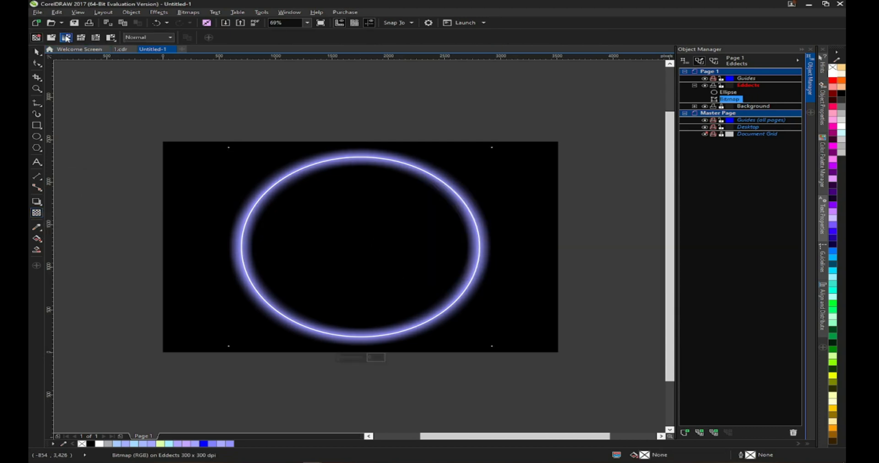
{"action": "left_click", "coordinate": [66, 38]}
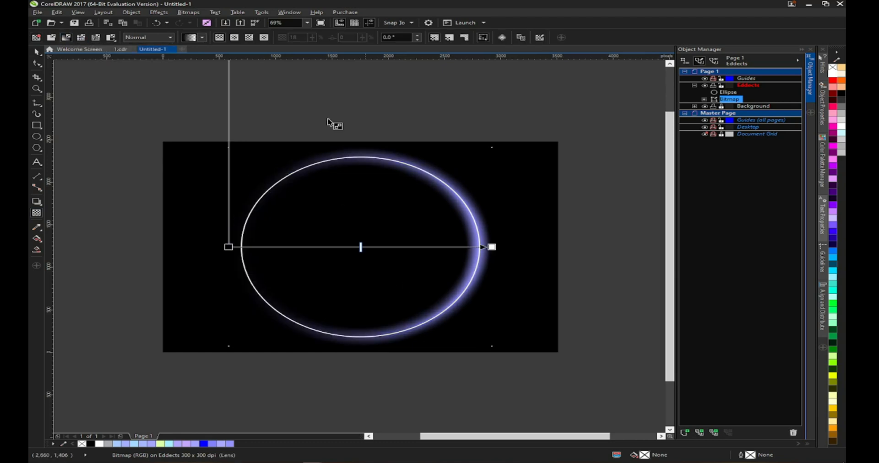
{"action": "left_click", "coordinate": [36, 53]}
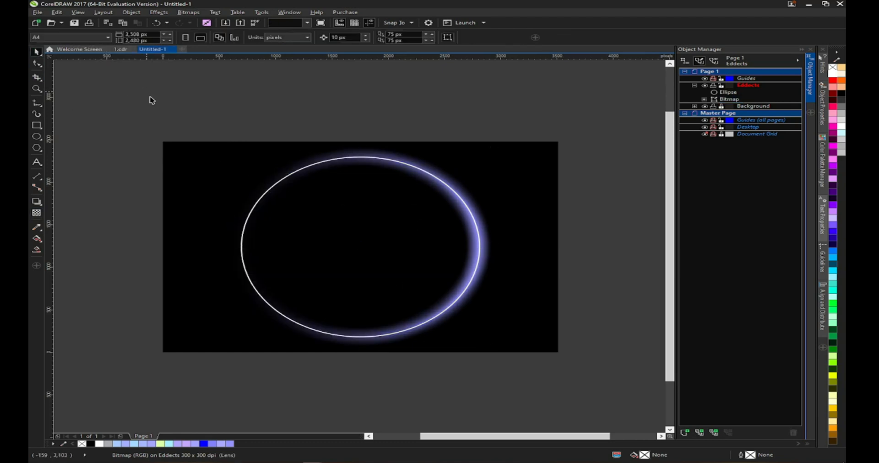
- Apply a Medium Glow drop shadow to the ellipse and set its glow color to pink
{"action": "left_click", "coordinate": [264, 199]}
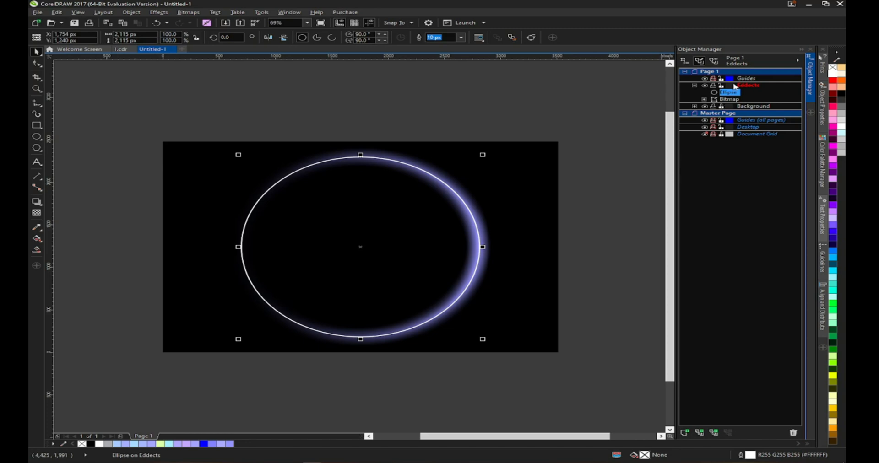
{"action": "left_click", "coordinate": [37, 202]}
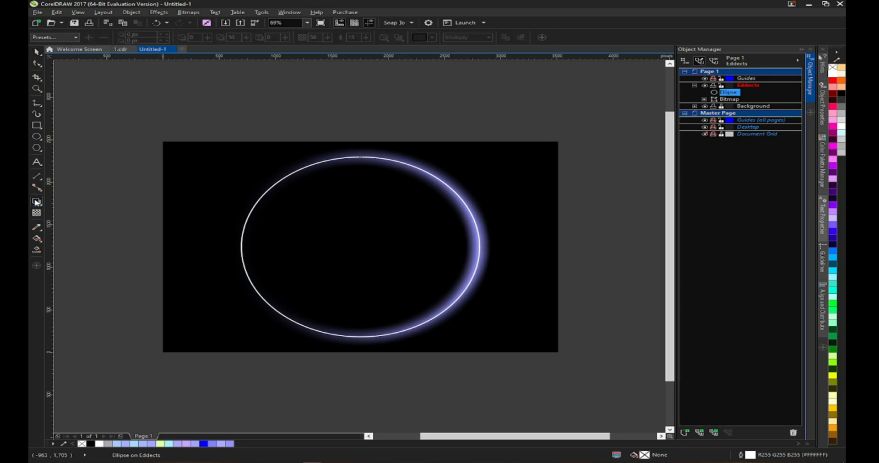
{"action": "left_click", "coordinate": [60, 38]}
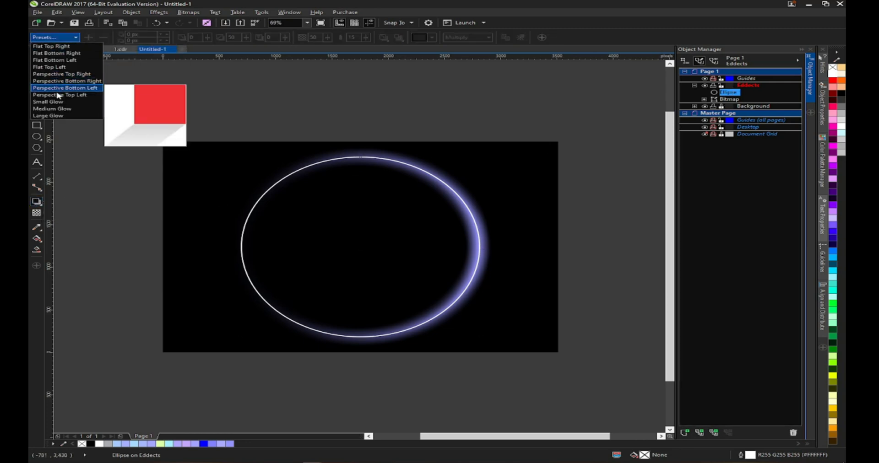
{"action": "left_click", "coordinate": [51, 109]}
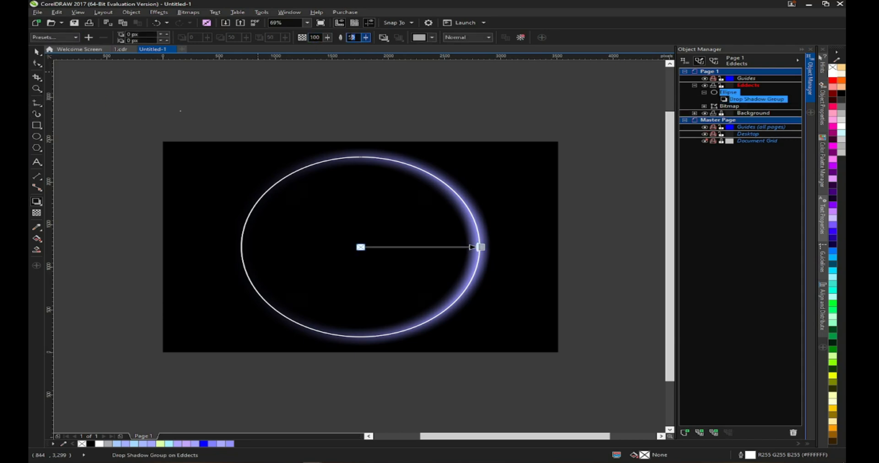
{"action": "key", "text": "Return"}
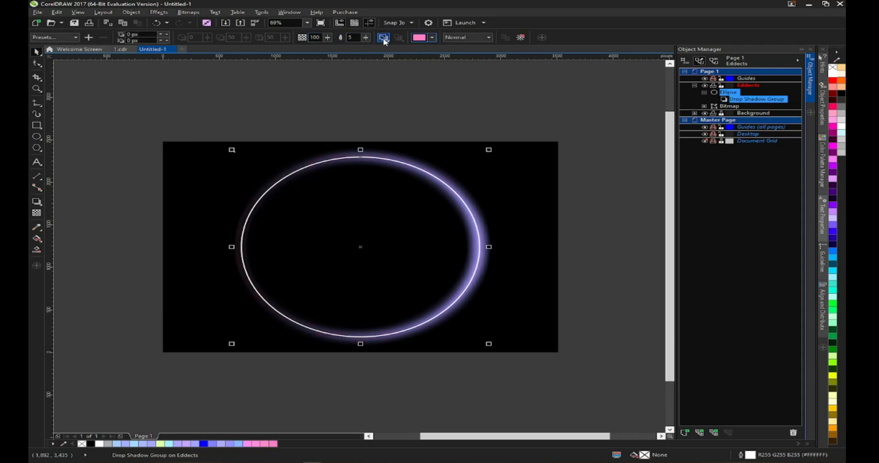
{"action": "left_click", "coordinate": [384, 38]}
{"action": "left_click", "coordinate": [389, 78]}
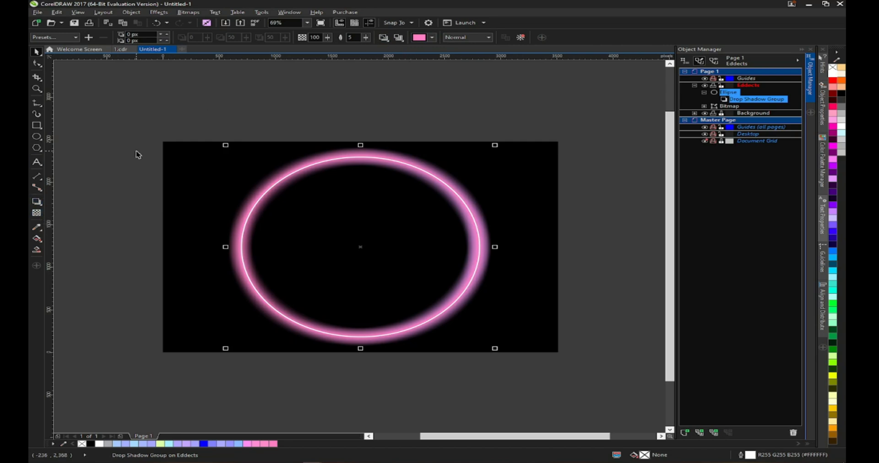
- Try a linear transparency on the separated pink glow, then undo it
{"action": "left_click", "coordinate": [153, 129]}
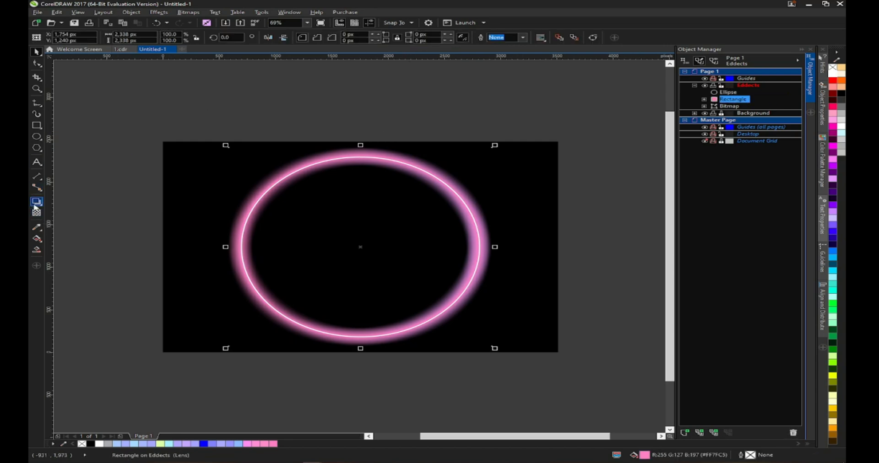
{"action": "left_click", "coordinate": [36, 212]}
{"action": "left_click", "coordinate": [66, 37]}
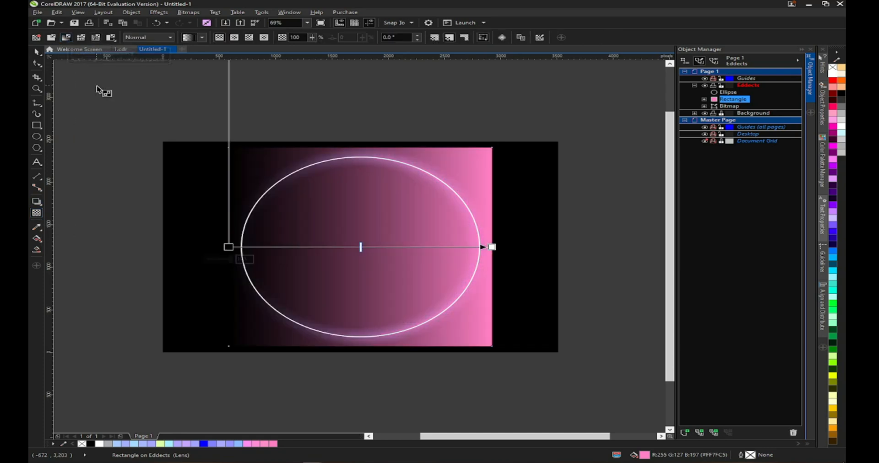
{"action": "key", "text": "space"}
{"action": "key", "text": "ctrl+z"}
{"action": "key", "text": "ctrl+z"}
{"action": "key", "text": "ctrl+shift+z"}
{"action": "key", "text": "ctrl+shift+z"}
{"action": "key", "text": "ctrl+z"}
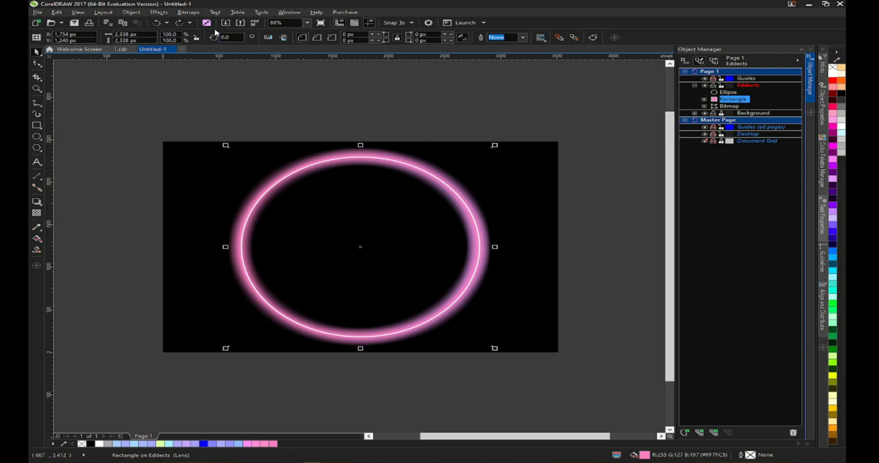
- Convert the pink glow to an RGB Color (24-bit) bitmap at 300 dpi with a transparent background
{"action": "left_click", "coordinate": [188, 12]}
{"action": "left_click", "coordinate": [229, 22]}
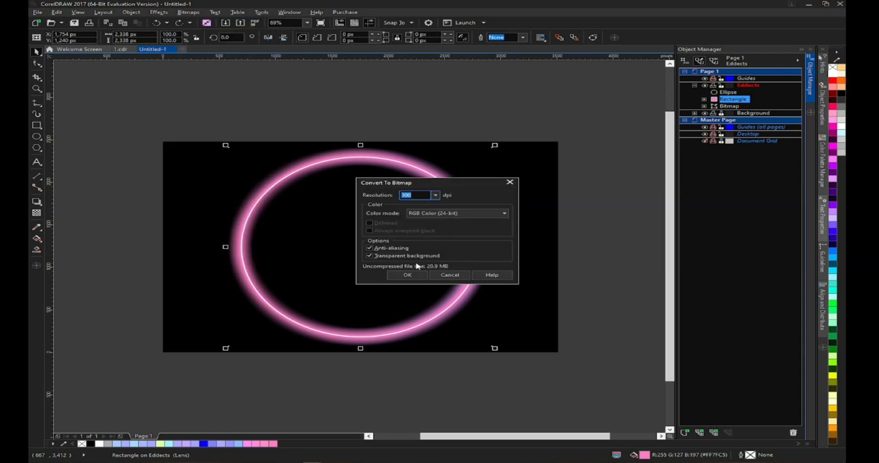
{"action": "left_click", "coordinate": [398, 281]}
- Apply a linear transparency to the pink glow bitmap, fully transparent at the right end so it fades across the ellipse
{"action": "left_click", "coordinate": [36, 213]}
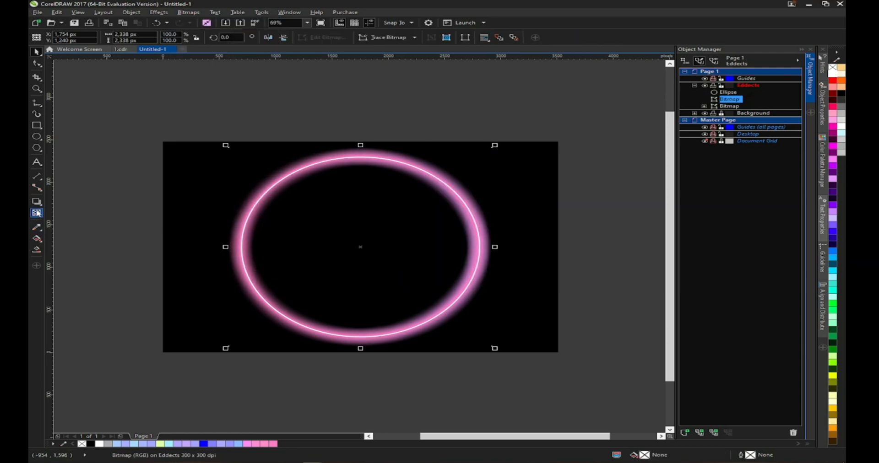
{"action": "left_click", "coordinate": [65, 37]}
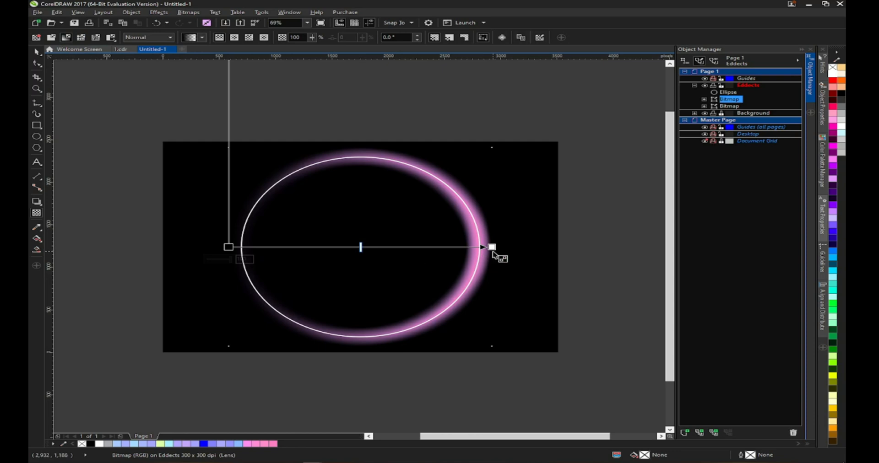
{"action": "left_click", "coordinate": [492, 248]}
{"action": "left_click_drag", "start_coordinate": [470, 259], "coordinate": [494, 260]}
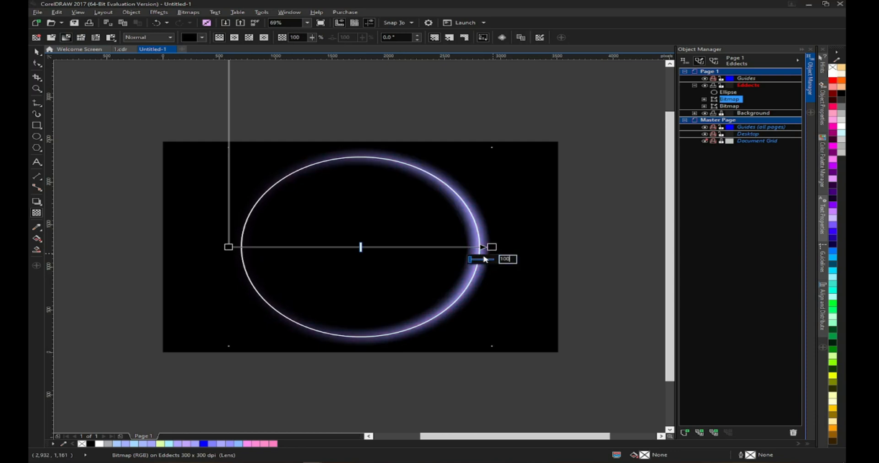
{"action": "left_click", "coordinate": [228, 248]}
{"action": "left_click_drag", "start_coordinate": [230, 262], "coordinate": [226, 258]}
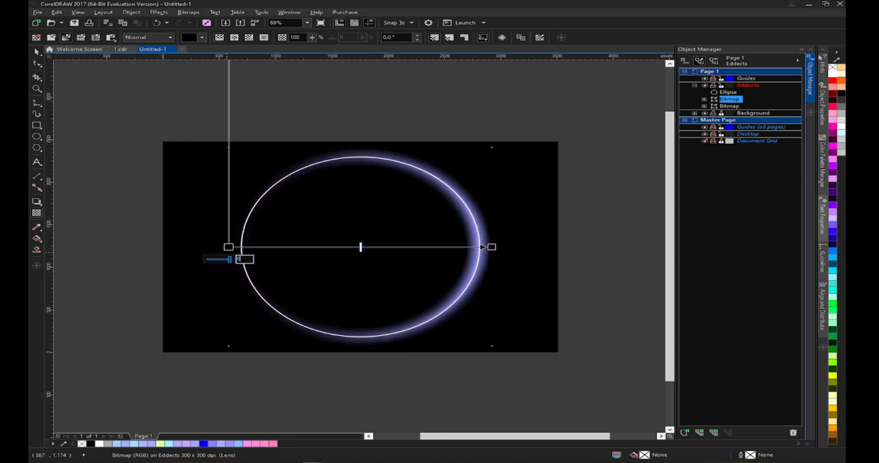
{"action": "key", "text": "space"}
{"action": "key", "text": "Escape"}
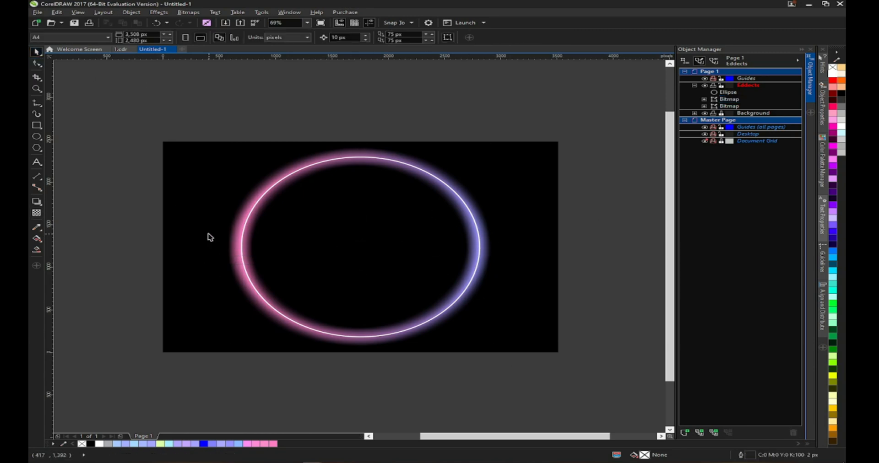
- Create a page-sized rectangle on the Background layer above the black background and give it a linear fountain fill
{"action": "double_click", "coordinate": [728, 114]}
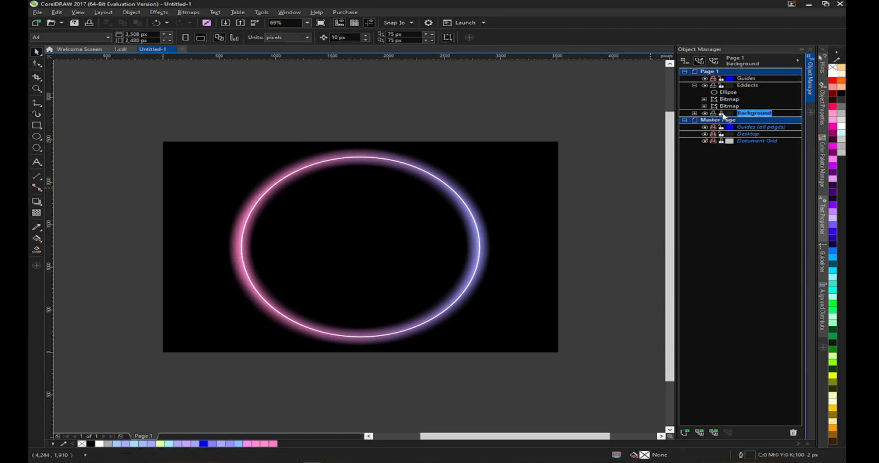
{"action": "double_click", "coordinate": [36, 125]}
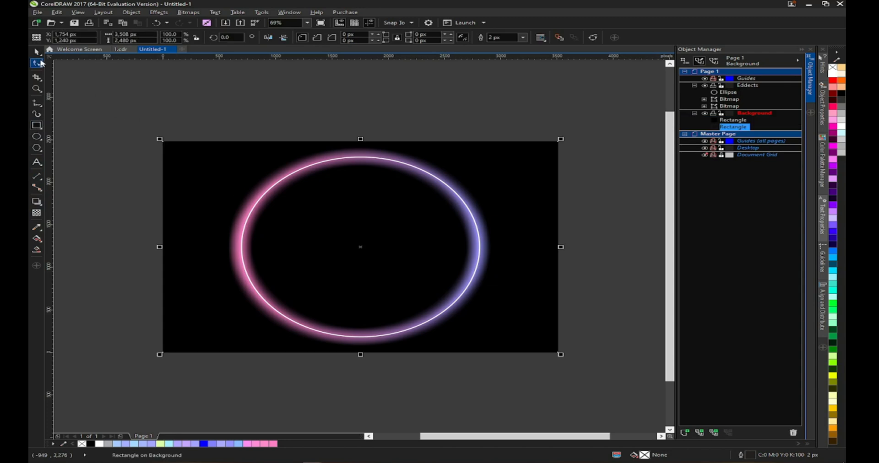
{"action": "left_click", "coordinate": [37, 239]}
{"action": "left_click", "coordinate": [69, 37]}
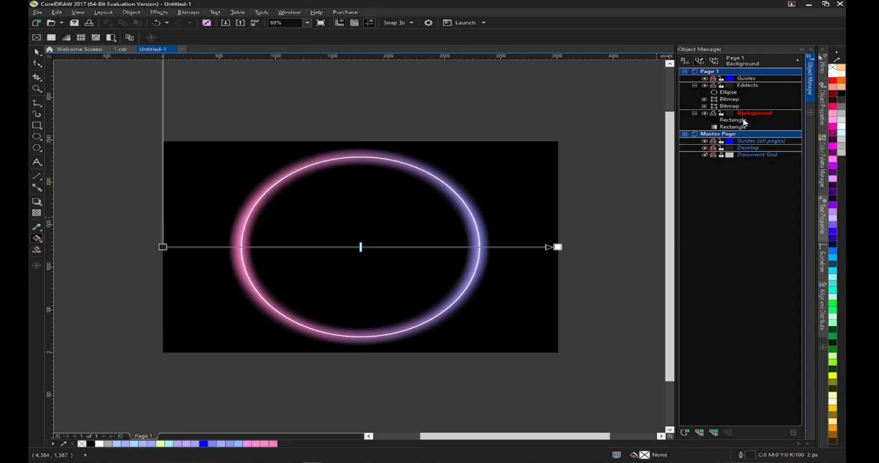
{"action": "left_click_drag", "start_coordinate": [735, 129], "coordinate": [734, 120]}
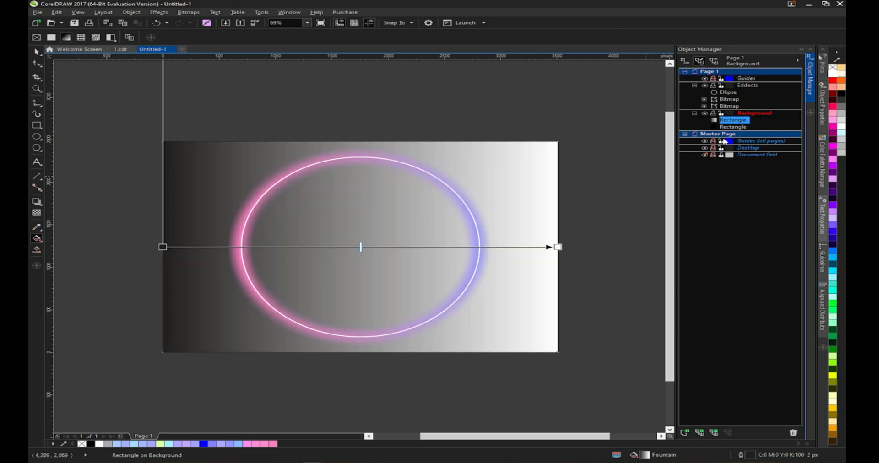
- Set the gradient's start color to pink #FF82AC
{"action": "left_click", "coordinate": [163, 248]}
{"action": "left_click", "coordinate": [184, 291]}
{"action": "left_click", "coordinate": [151, 303]}
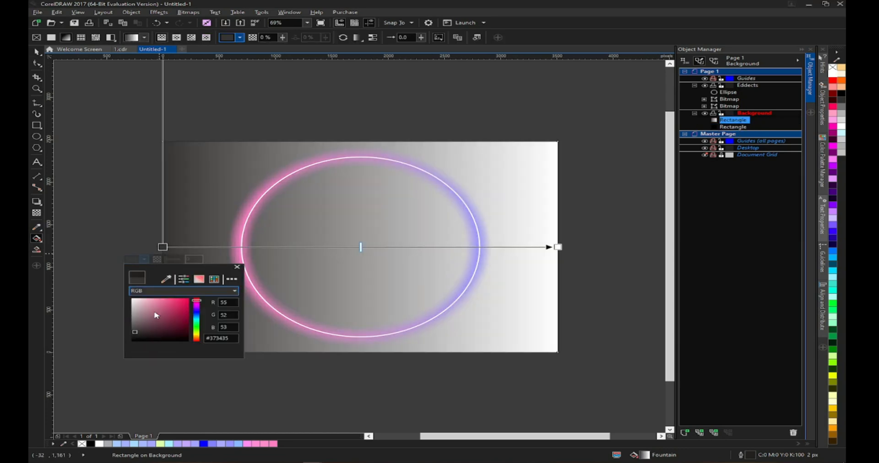
{"action": "left_click", "coordinate": [157, 299]}
{"action": "left_click", "coordinate": [156, 301]}
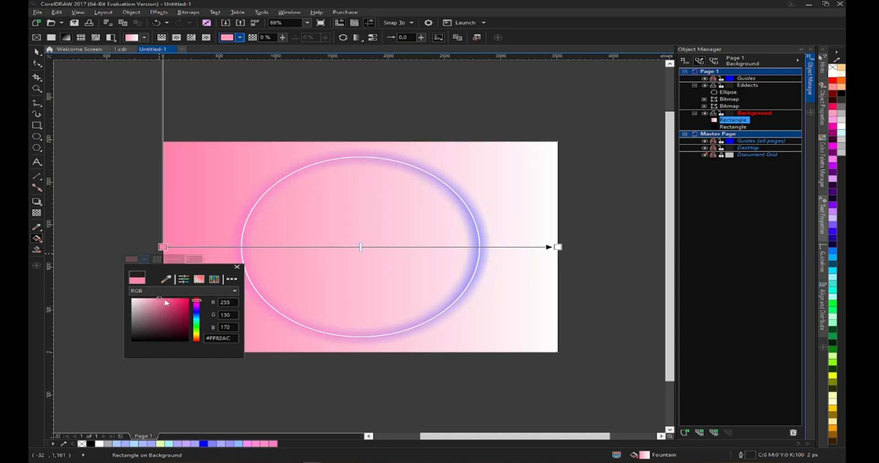
- Set the gradient's end color to blue
{"action": "left_click", "coordinate": [557, 247]}
{"action": "left_click", "coordinate": [526, 259]}
{"action": "left_click", "coordinate": [577, 290]}
{"action": "left_click", "coordinate": [533, 300]}
{"action": "left_click", "coordinate": [592, 317]}
{"action": "left_click_drag", "start_coordinate": [576, 301], "coordinate": [592, 313]}
- Change the gradient's start color to red
{"action": "left_click", "coordinate": [162, 247]}
{"action": "left_click", "coordinate": [133, 259]}
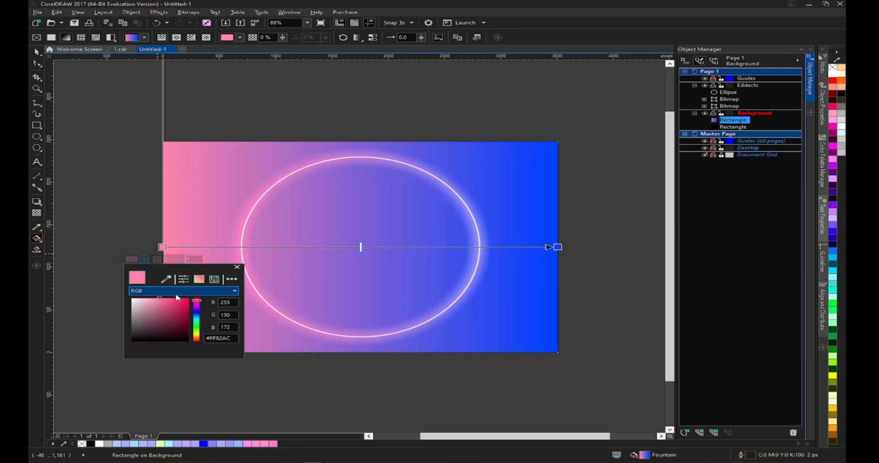
{"action": "left_click_drag", "start_coordinate": [185, 305], "coordinate": [188, 298]}
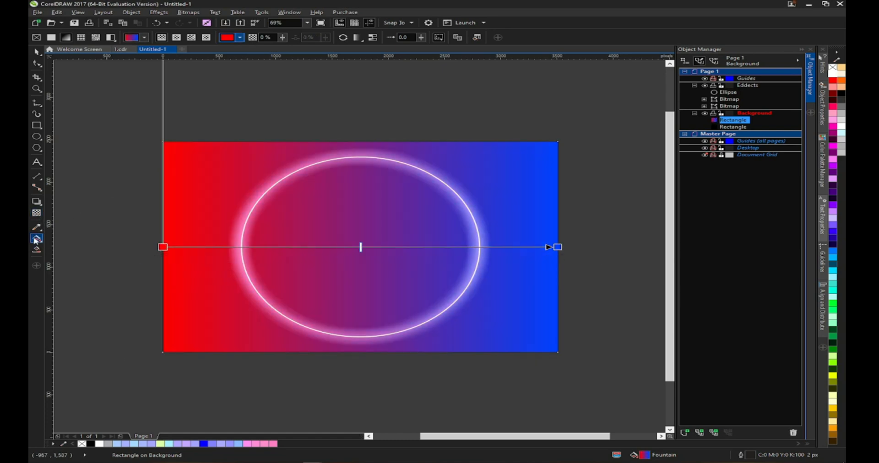
{"action": "left_click", "coordinate": [37, 50]}
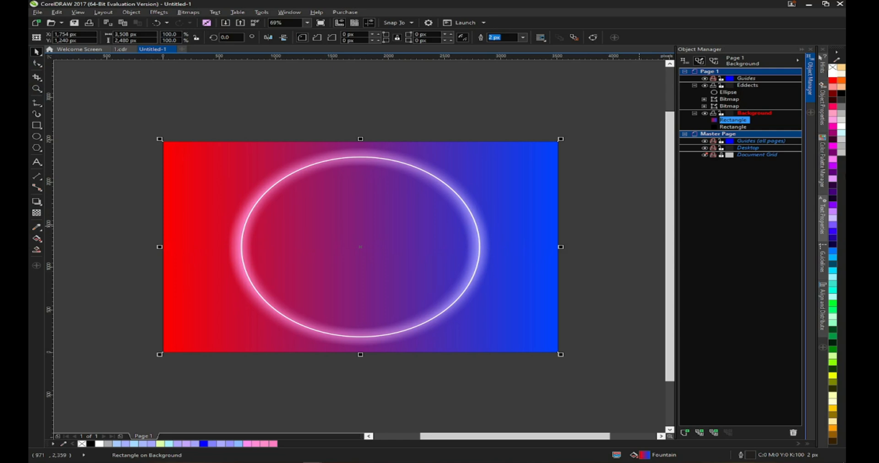
- Make the gradient rectangle 70% transparent and switch it to a brick pattern transparency
{"action": "left_click", "coordinate": [37, 213]}
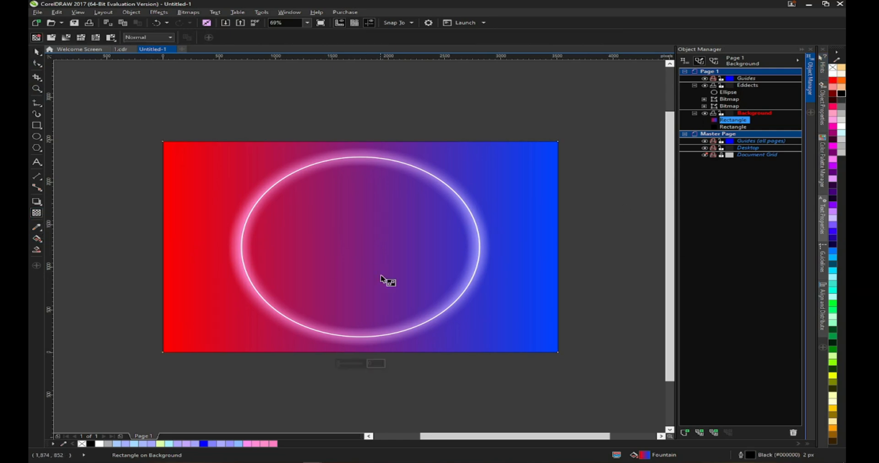
{"action": "left_click", "coordinate": [355, 365]}
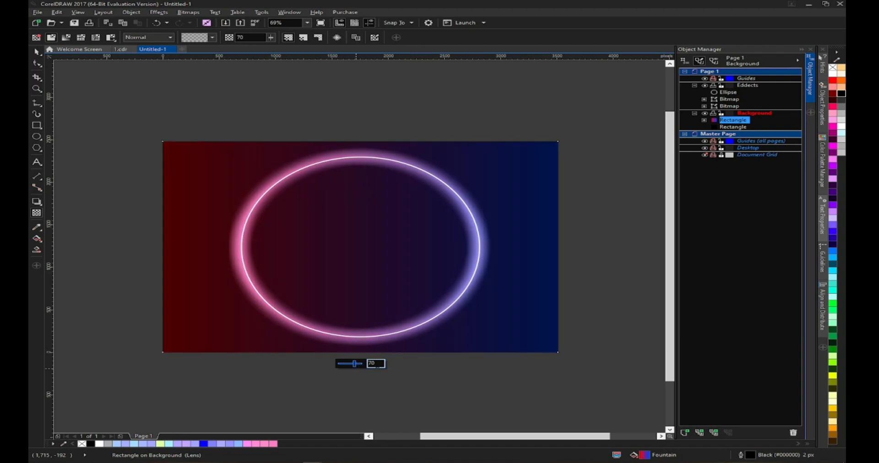
{"action": "left_click", "coordinate": [96, 39]}
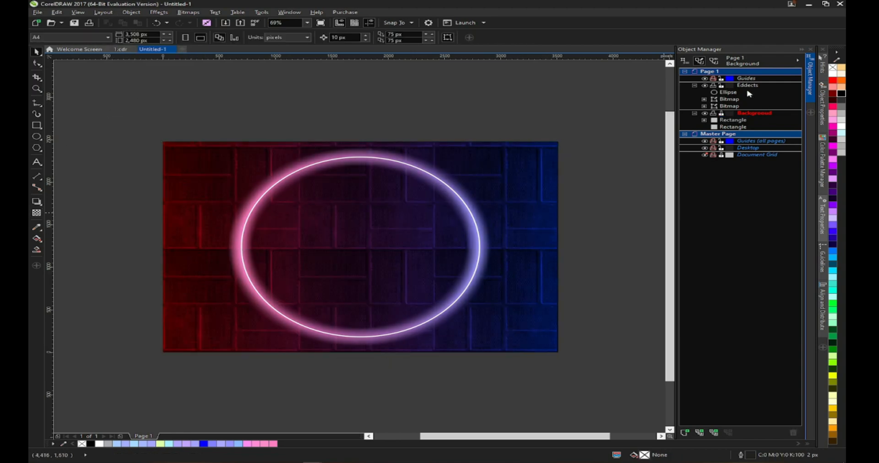
- Import My project-1.png into the Eddects layer and place it on the page
{"action": "double_click", "coordinate": [747, 86]}
{"action": "left_click", "coordinate": [38, 12]}
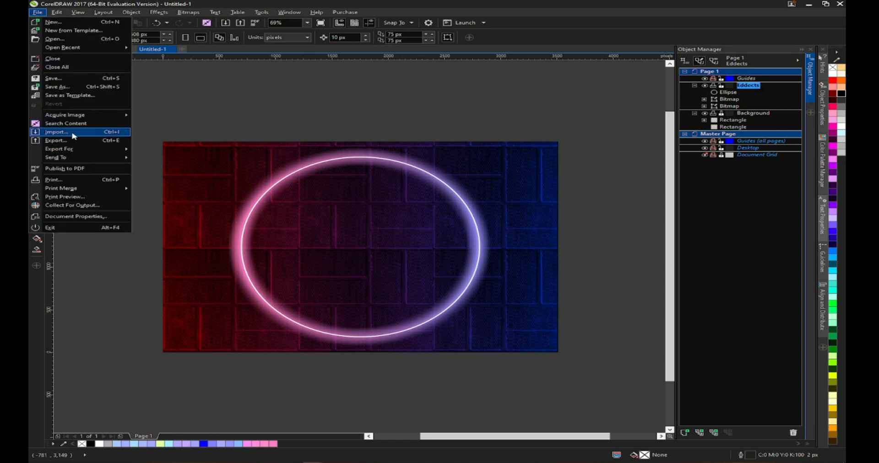
{"action": "left_click", "coordinate": [73, 136]}
{"action": "left_click", "coordinate": [711, 276]}
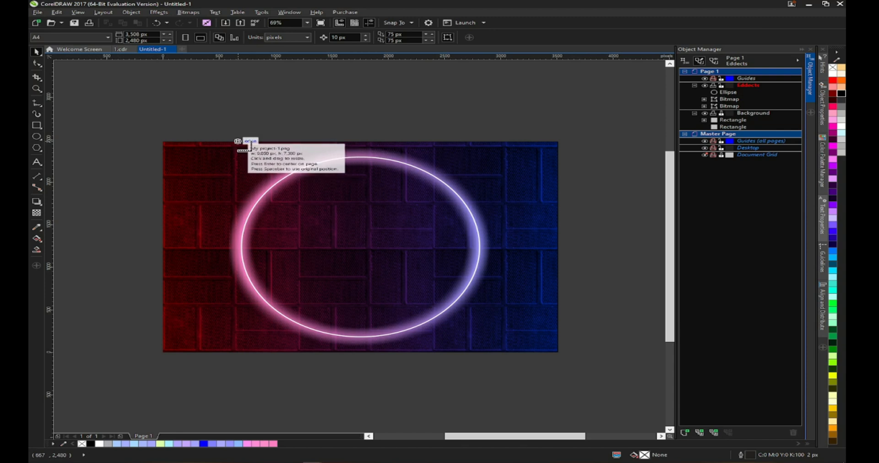
{"action": "left_click", "coordinate": [235, 137]}
- Center the imported portrait on the page and scale it to sit inside the ellipse
{"action": "scroll", "coordinate": [238, 154], "scroll_direction": "down", "scroll_amount": 3}
{"action": "left_click_drag", "start_coordinate": [543, 323], "coordinate": [327, 202]}
{"action": "scroll", "coordinate": [256, 176], "scroll_direction": "up", "scroll_amount": 2}
{"action": "key", "text": "p"}
{"action": "scroll", "coordinate": [412, 211], "scroll_direction": "down", "scroll_amount": 1}
{"action": "scroll", "coordinate": [380, 168], "scroll_direction": "up", "scroll_amount": 1}
{"action": "left_click_drag", "start_coordinate": [549, 141], "coordinate": [582, 122]}
{"action": "left_click_drag", "start_coordinate": [195, 122], "coordinate": [181, 120]}
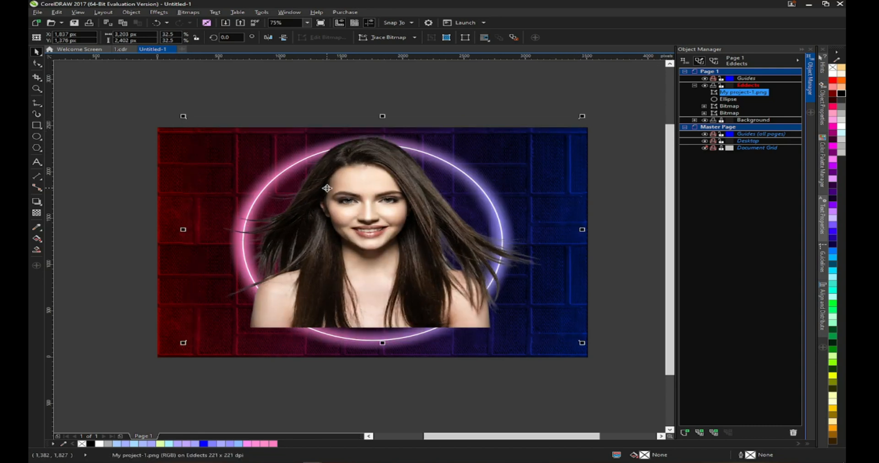
- Move the portrait below the ellipse in the Eddects layer stacking order
{"action": "scroll", "coordinate": [363, 337], "scroll_direction": "up", "scroll_amount": 4}
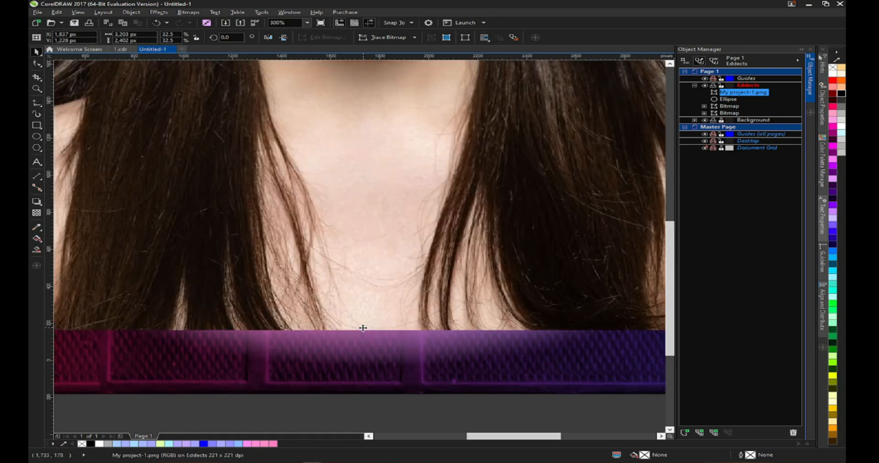
{"action": "scroll", "coordinate": [363, 328], "scroll_direction": "down", "scroll_amount": 4}
{"action": "left_click_drag", "start_coordinate": [743, 92], "coordinate": [740, 103]}
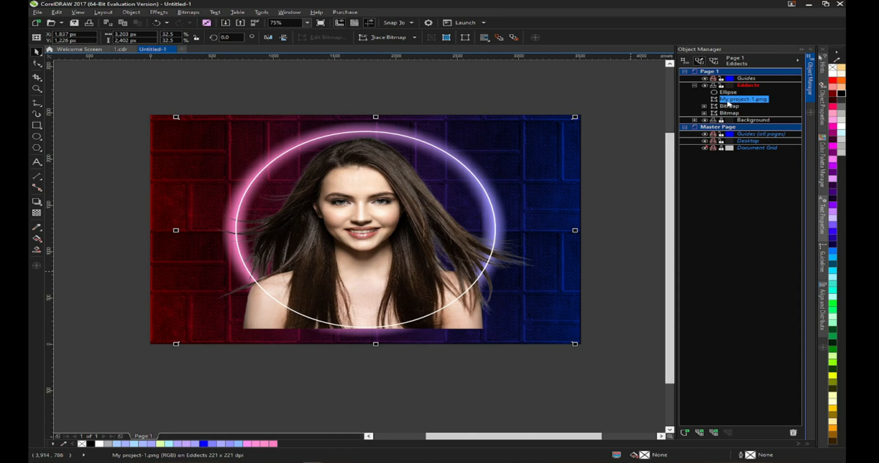
- Draw a closed B-spline curve tracing the ellipse's lower edge and wrapping around the portrait's bottom
{"action": "scroll", "coordinate": [355, 336], "scroll_direction": "up", "scroll_amount": 4}
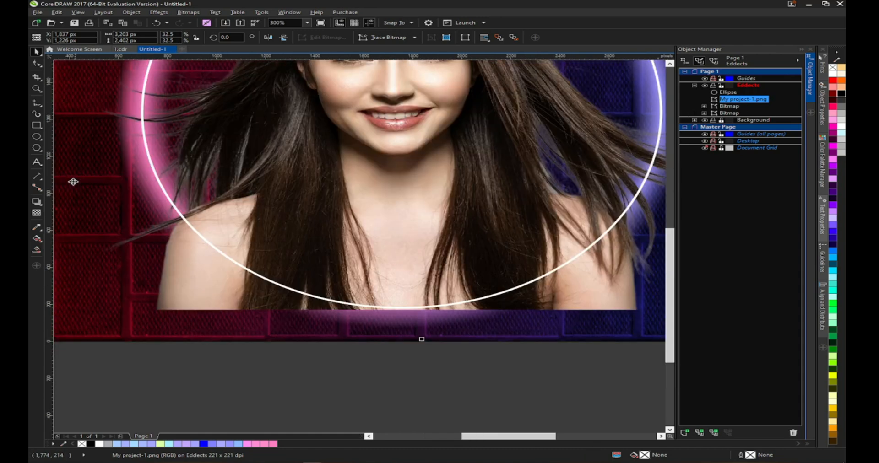
{"action": "left_click", "coordinate": [39, 107]}
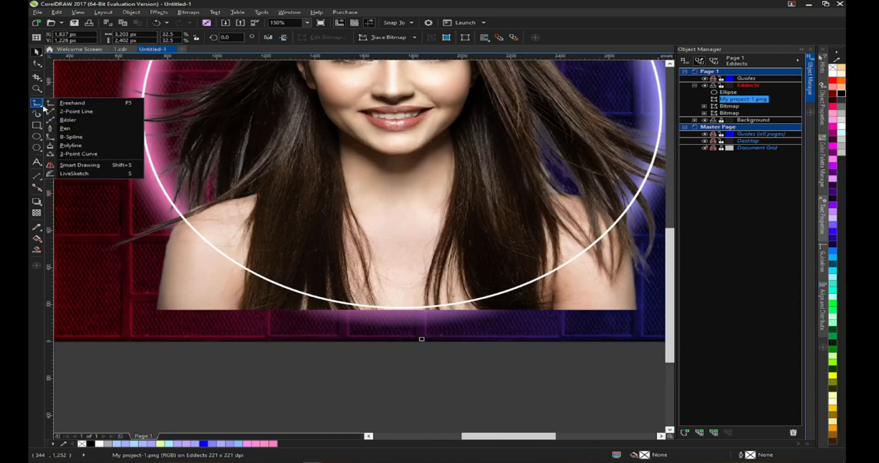
{"action": "left_click", "coordinate": [68, 137]}
{"action": "left_click", "coordinate": [183, 219]}
{"action": "left_click", "coordinate": [211, 243]}
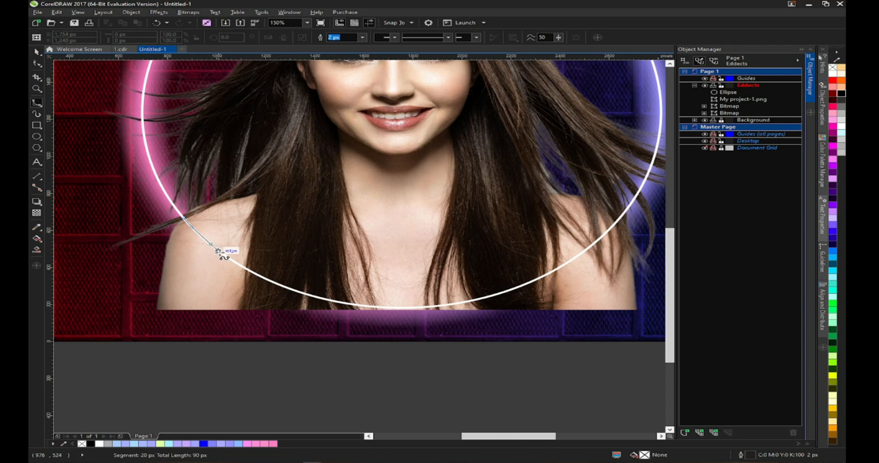
{"action": "left_click", "coordinate": [230, 258]}
{"action": "left_click", "coordinate": [256, 273]}
{"action": "left_click", "coordinate": [312, 296]}
{"action": "left_click", "coordinate": [386, 307]}
{"action": "left_click", "coordinate": [422, 307]}
{"action": "left_click", "coordinate": [502, 292]}
{"action": "left_click", "coordinate": [558, 270]}
{"action": "left_click", "coordinate": [595, 242]}
{"action": "left_click", "coordinate": [628, 208]}
{"action": "left_click", "coordinate": [630, 326]}
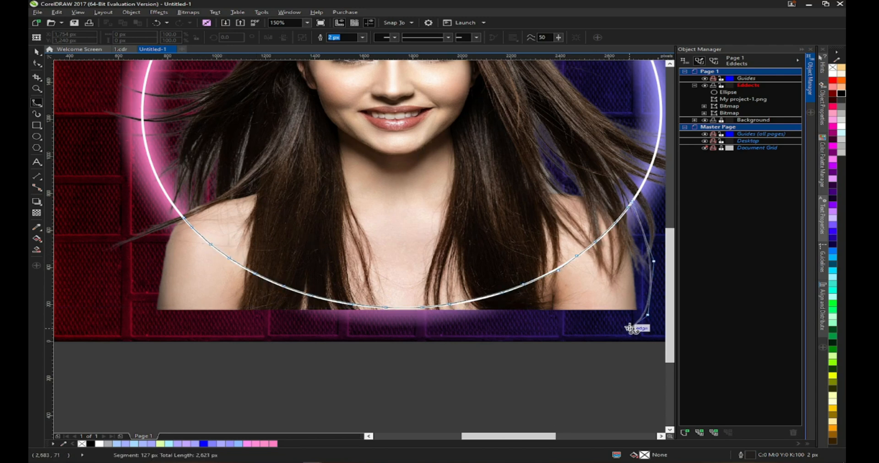
{"action": "left_click", "coordinate": [117, 330]}
{"action": "left_click", "coordinate": [185, 211]}
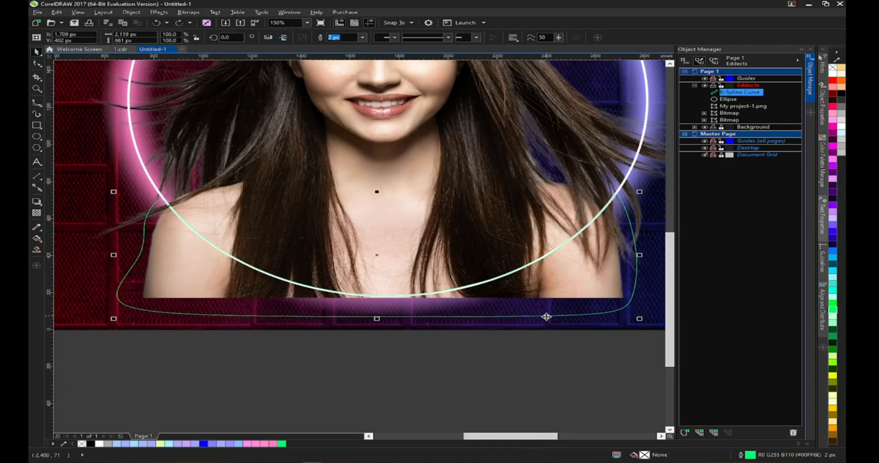
- Trim the portrait's bottom with the B-spline curve, then delete the curve
{"action": "left_click", "coordinate": [645, 294], "text": "shift"}
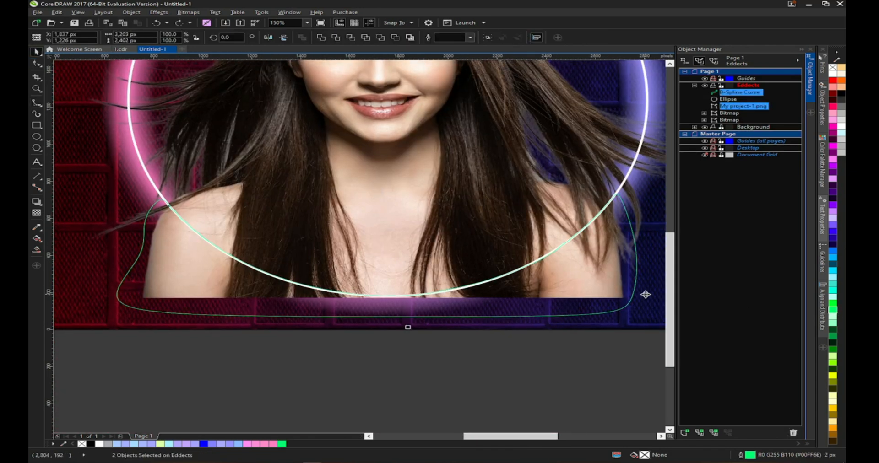
{"action": "left_click", "coordinate": [336, 39]}
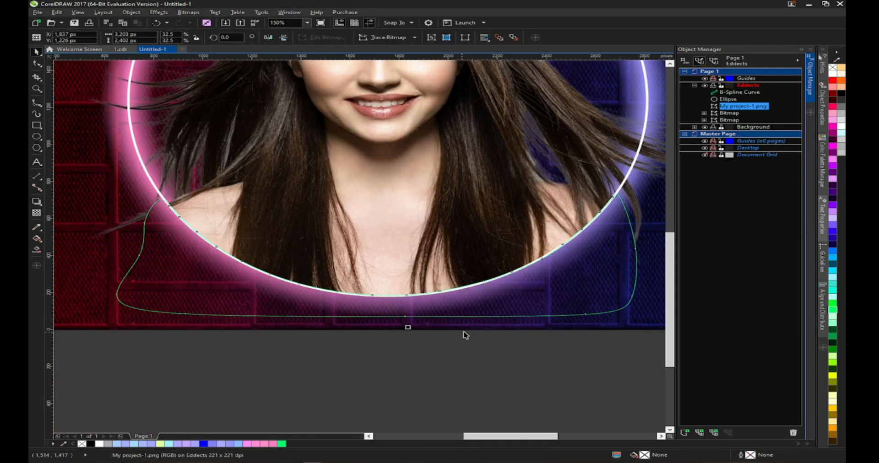
{"action": "left_click", "coordinate": [627, 311]}
{"action": "key", "text": "Delete"}
- Move the portrait one level forward so it sits above the ellipse
{"action": "scroll", "coordinate": [359, 196], "scroll_direction": "down", "scroll_amount": 1}
{"action": "left_click", "coordinate": [215, 259]}
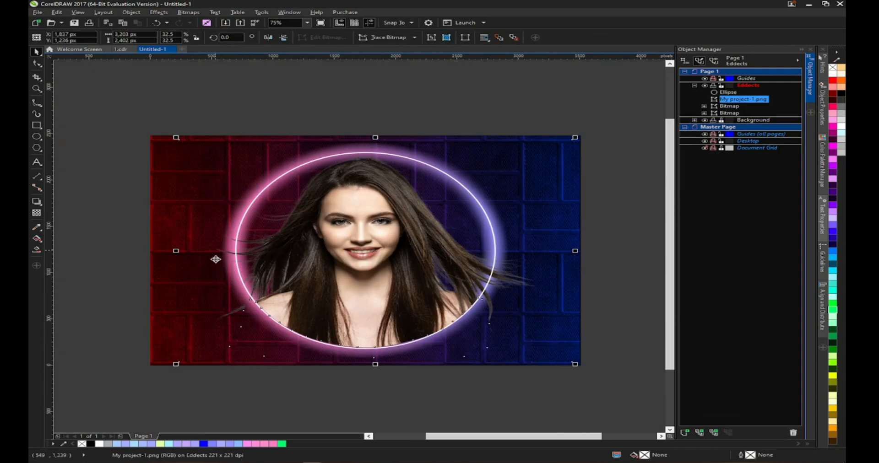
{"action": "key", "text": "ctrl+Page_Up"}
{"action": "scroll", "coordinate": [582, 243], "scroll_direction": "up", "scroll_amount": 1}
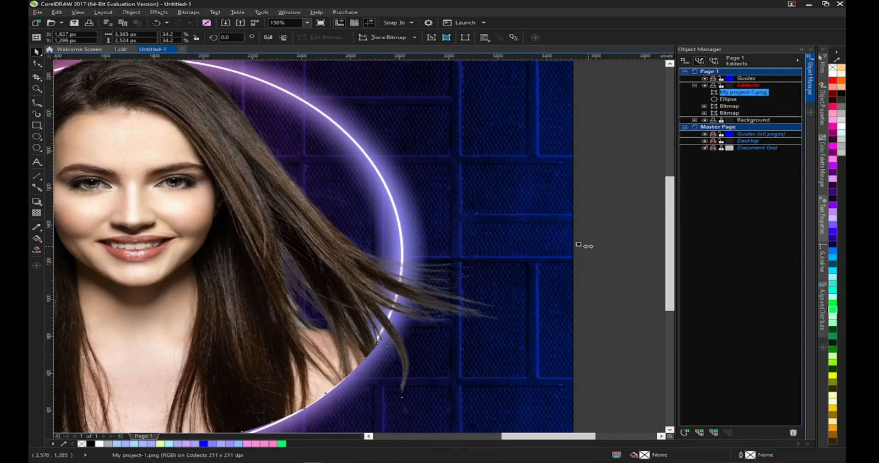
{"action": "scroll", "coordinate": [579, 246], "scroll_direction": "down", "scroll_amount": 1}
{"action": "left_click", "coordinate": [581, 247]}
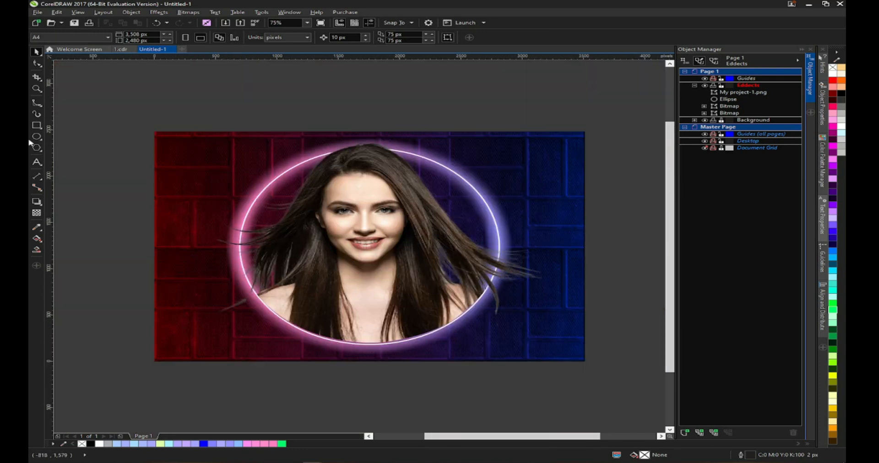
- Create a page-sized rectangle and move it to the top of the Eddects layer
{"action": "double_click", "coordinate": [36, 126]}
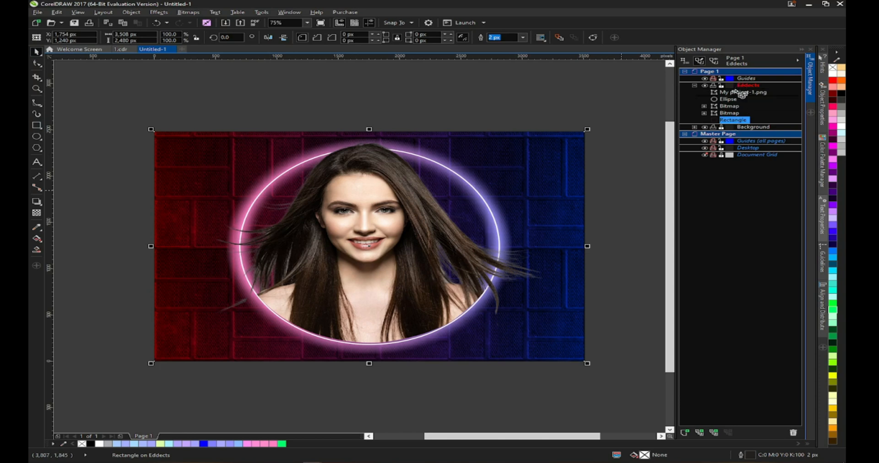
{"action": "left_click_drag", "start_coordinate": [737, 93], "coordinate": [737, 91]}
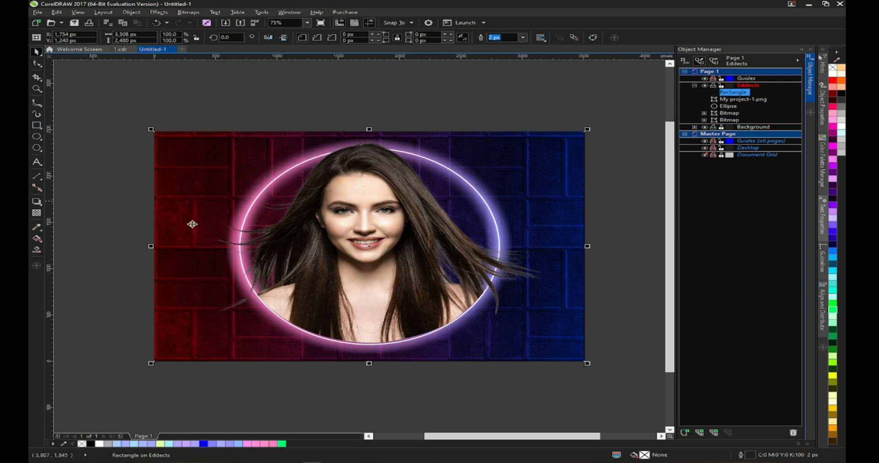
- Give the new rectangle a linear fountain fill from pink #FF91FB to light blue
{"action": "left_click", "coordinate": [37, 239]}
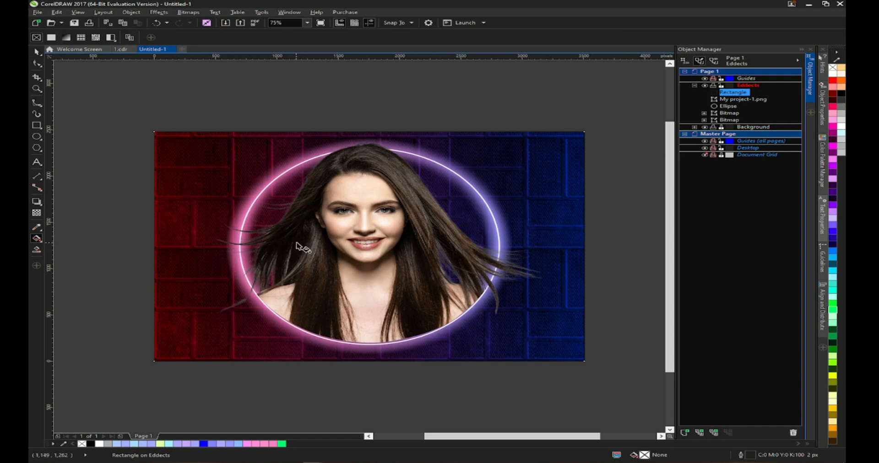
{"action": "left_click", "coordinate": [66, 38]}
{"action": "left_click", "coordinate": [136, 258]}
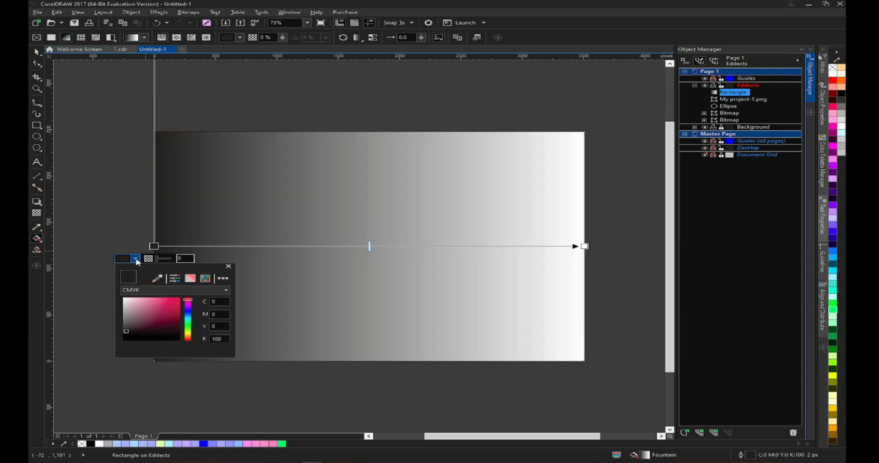
{"action": "left_click", "coordinate": [145, 298]}
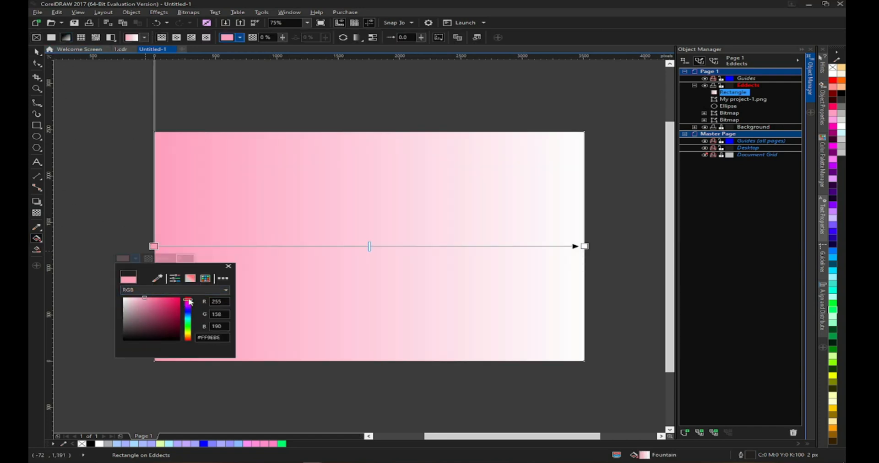
{"action": "left_click_drag", "start_coordinate": [161, 300], "coordinate": [147, 298]}
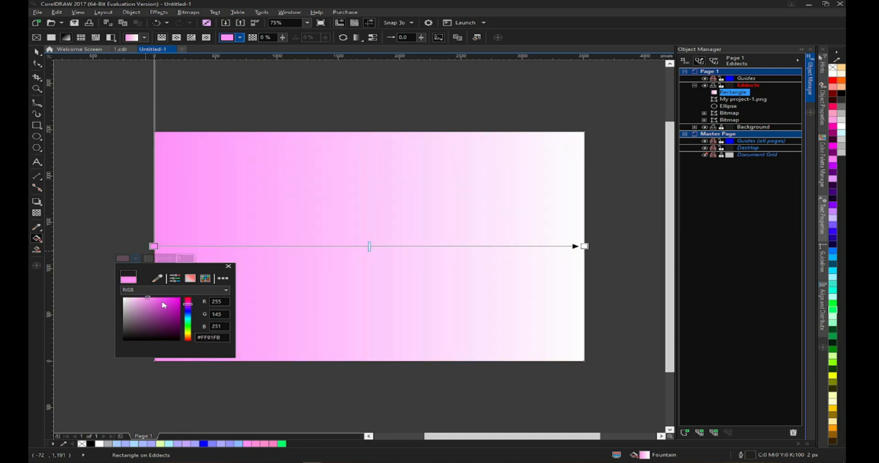
{"action": "left_click", "coordinate": [584, 246]}
{"action": "left_click", "coordinate": [565, 258]}
{"action": "left_click", "coordinate": [580, 291]}
{"action": "left_click", "coordinate": [585, 310]}
{"action": "left_click", "coordinate": [618, 317]}
{"action": "left_click_drag", "start_coordinate": [580, 301], "coordinate": [578, 296]}
{"action": "left_click", "coordinate": [650, 201]}
{"action": "key", "text": "space"}
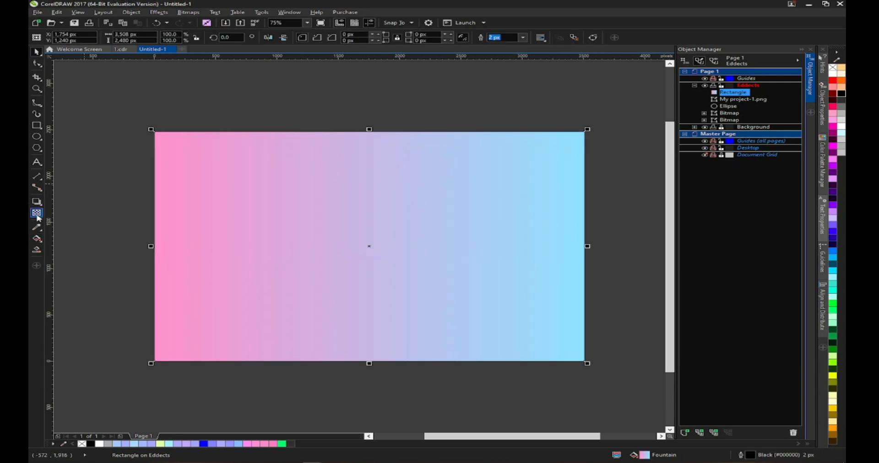
- Apply uniform transparency with the Multiply merge mode to the gradient rectangle
{"action": "left_click", "coordinate": [37, 213]}
{"action": "left_click", "coordinate": [51, 37]}
{"action": "left_click", "coordinate": [149, 37]}
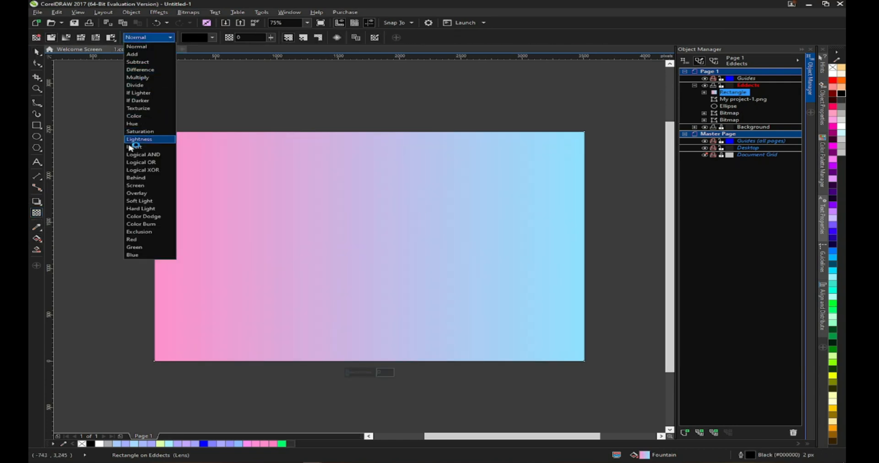
{"action": "left_click", "coordinate": [157, 78]}
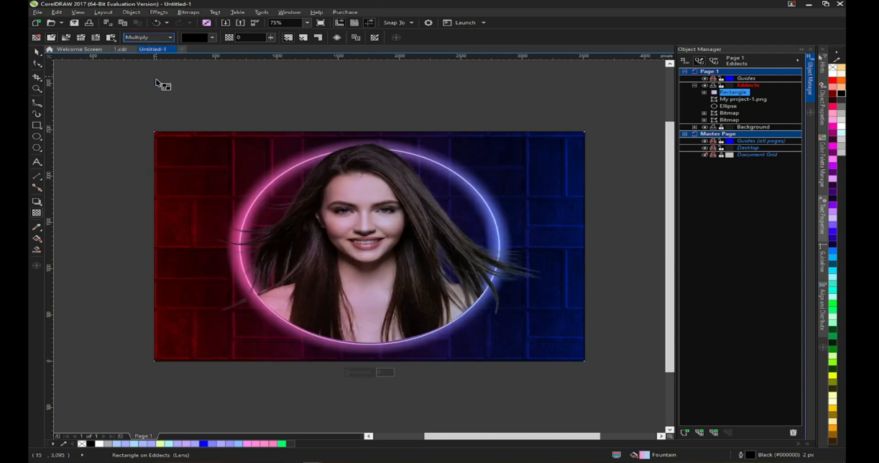
- Try adjusting the gradient rectangle's node colors, then undo the last two changes
{"action": "left_click", "coordinate": [365, 372]}
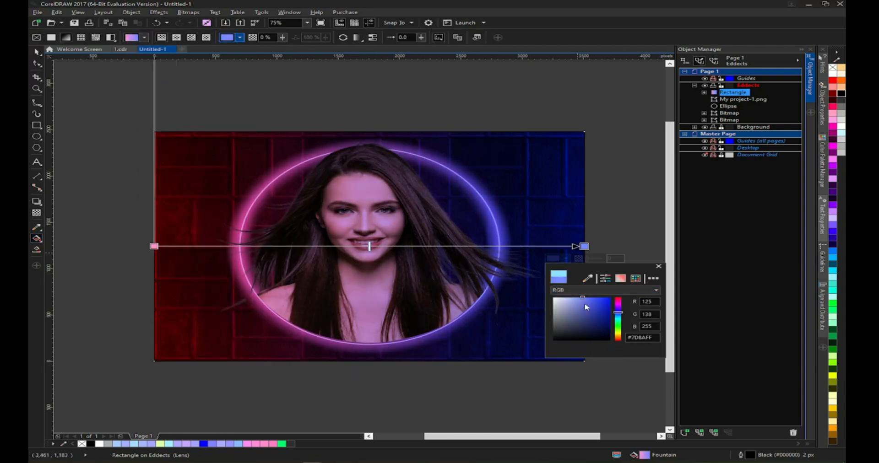
{"action": "left_click", "coordinate": [154, 246]}
{"action": "mouse_move", "coordinate": [187, 302]}
{"action": "left_mouse_down"}
{"action": "mouse_move", "coordinate": [188, 310]}
{"action": "mouse_move", "coordinate": [187, 299]}
{"action": "left_mouse_up"}
{"action": "left_click", "coordinate": [36, 52]}
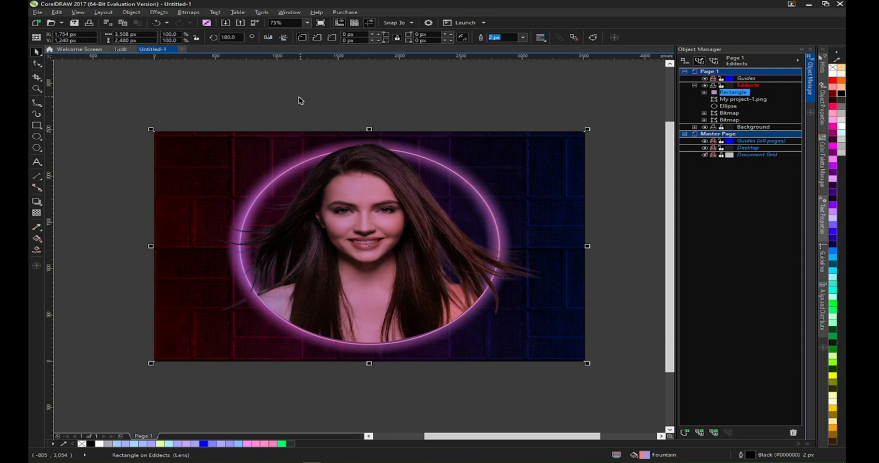
{"action": "left_click", "coordinate": [36, 136]}
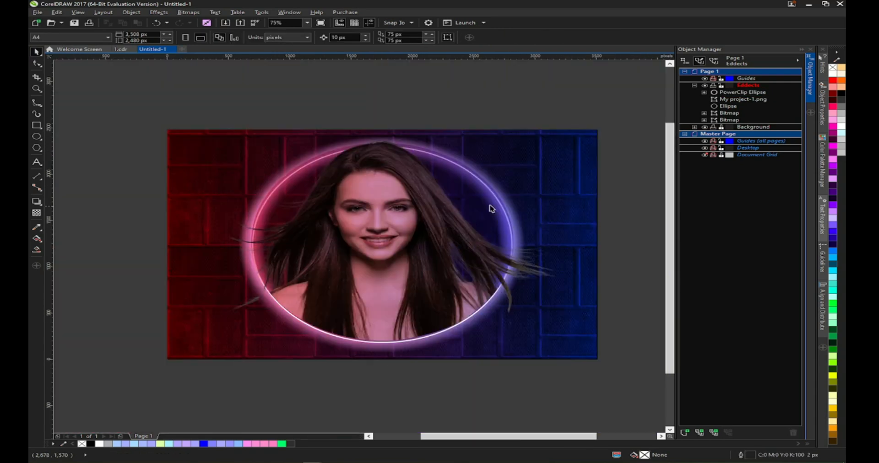
{"action": "key", "text": "ctrl+z"}
{"action": "key", "text": "ctrl+z"}
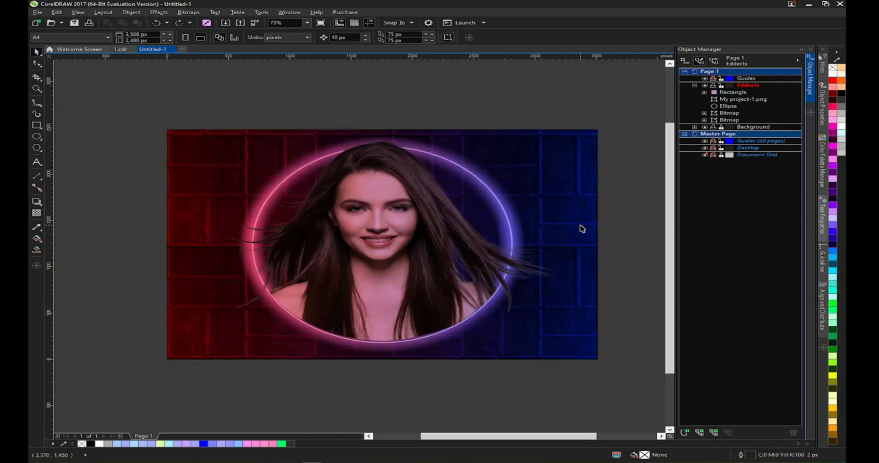
- Inspect the rectangles in the Background and Eddects layers with the Transparency tool
{"action": "left_click", "coordinate": [580, 226]}
{"action": "left_click", "coordinate": [721, 128]}
{"action": "left_click", "coordinate": [695, 128]}
{"action": "left_click", "coordinate": [732, 134]}
{"action": "left_click", "coordinate": [37, 212]}
{"action": "left_click", "coordinate": [733, 92]}
{"action": "left_click", "coordinate": [37, 213]}
{"action": "left_click", "coordinate": [732, 134]}
{"action": "left_click", "coordinate": [38, 51]}
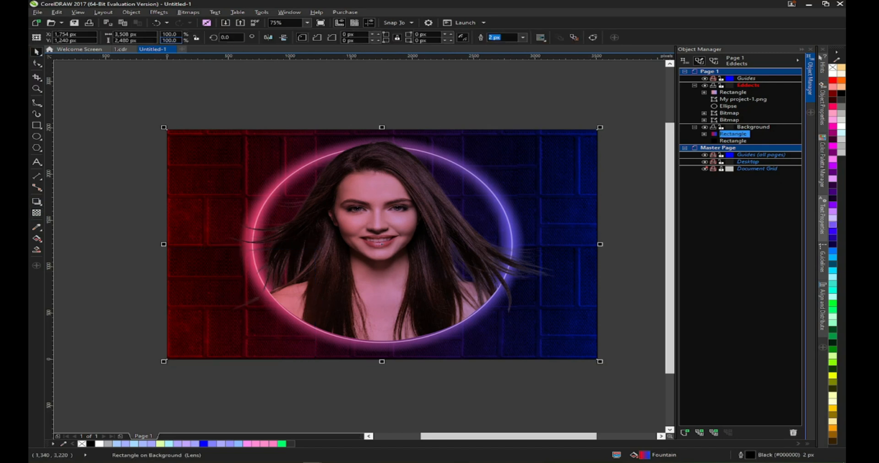
{"action": "left_click", "coordinate": [42, 210]}
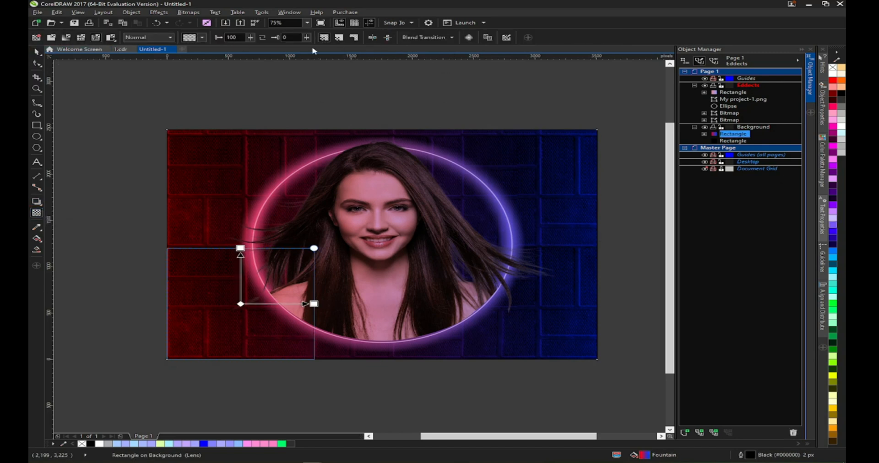
{"action": "left_click", "coordinate": [38, 51]}
{"action": "left_click", "coordinate": [36, 213]}
{"action": "left_click", "coordinate": [731, 140]}
{"action": "left_click", "coordinate": [730, 136]}
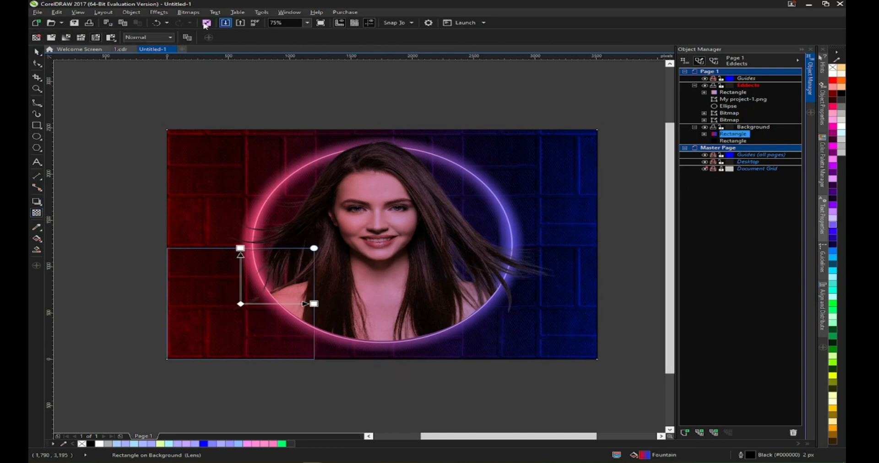
{"action": "left_click", "coordinate": [36, 53]}
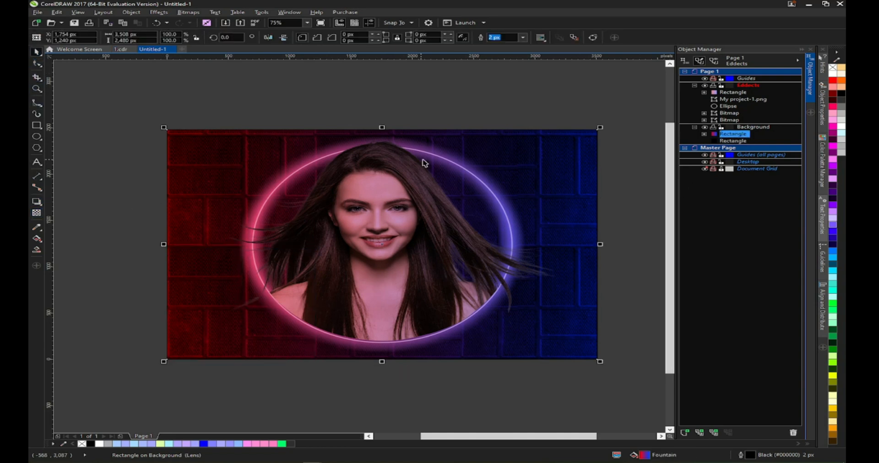
{"action": "left_click", "coordinate": [739, 223]}
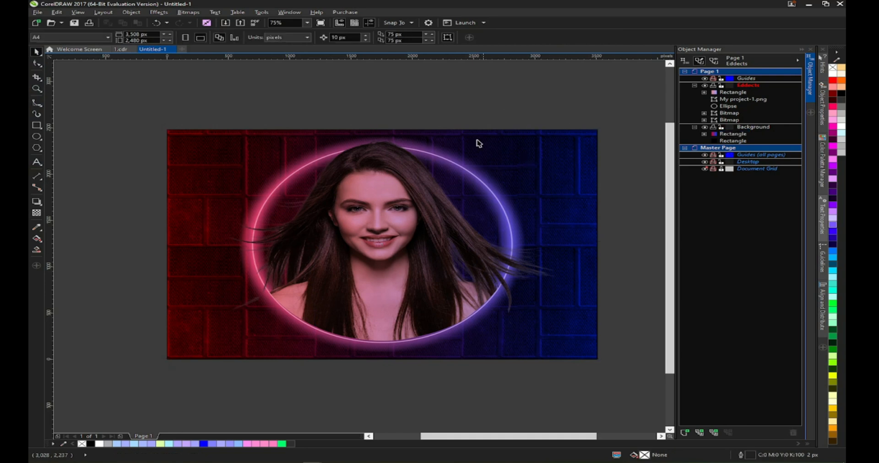
- Set the Background layer rectangle's transparency background opacity to 35
{"action": "left_click", "coordinate": [729, 114]}
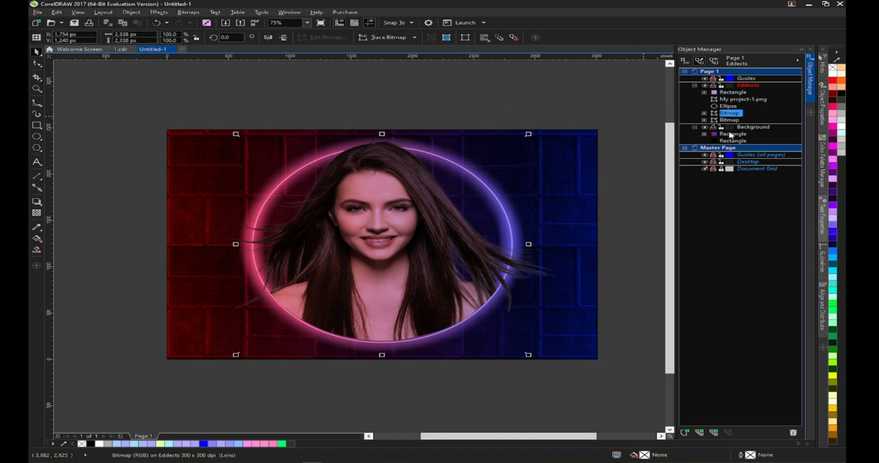
{"action": "left_click", "coordinate": [730, 134]}
{"action": "left_click", "coordinate": [37, 214]}
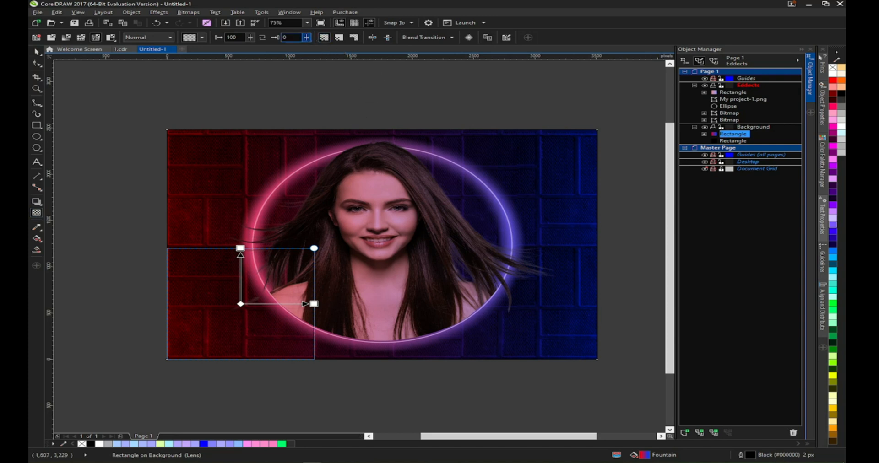
{"action": "type", "text": "33"}
{"action": "key", "text": "Return"}
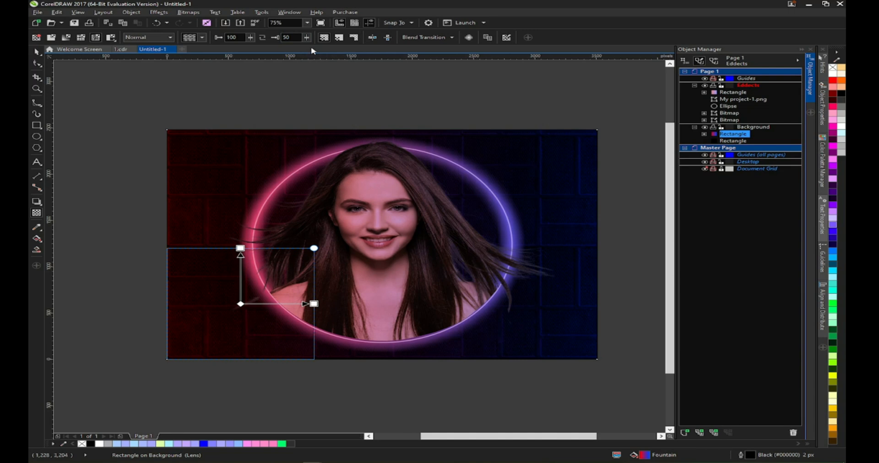
{"action": "type", "text": "35"}
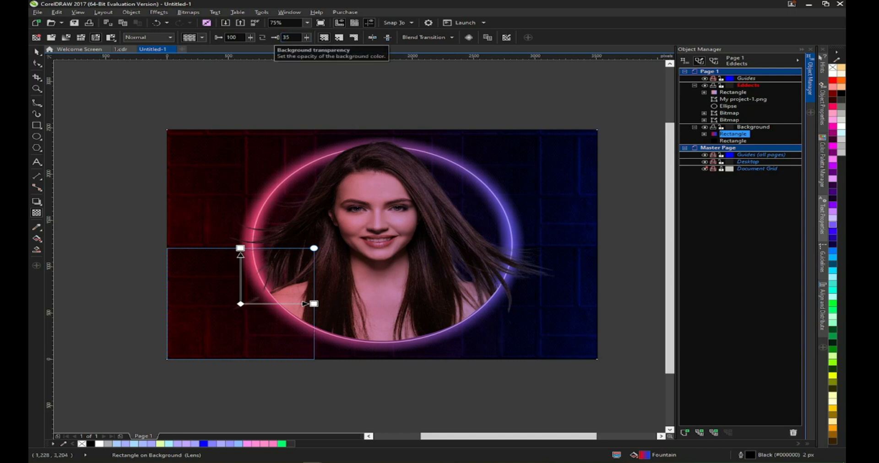
{"action": "left_click", "coordinate": [120, 88]}
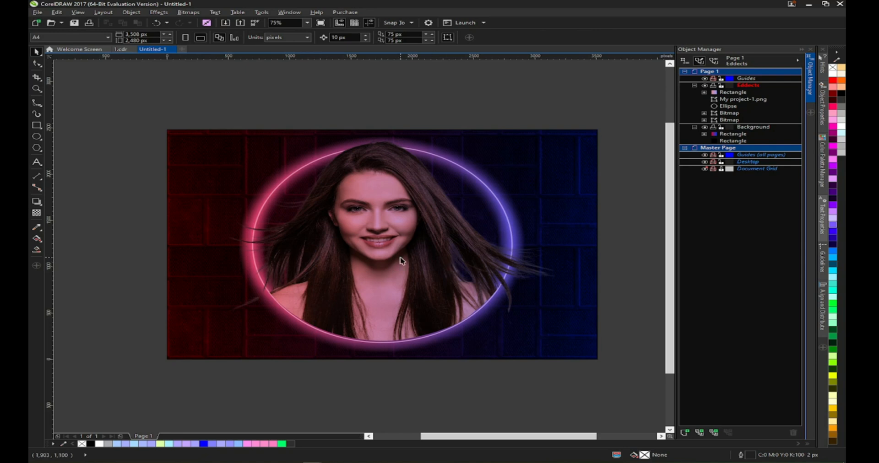
- Toggle the Background rectangle's visibility and set the gradient rectangle's Multiply transparency to 20
{"action": "left_click", "coordinate": [577, 256]}
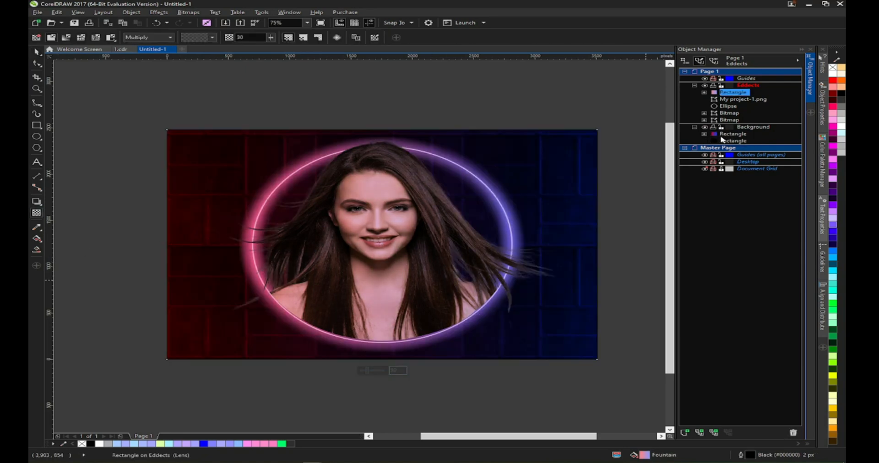
{"action": "left_click", "coordinate": [712, 140]}
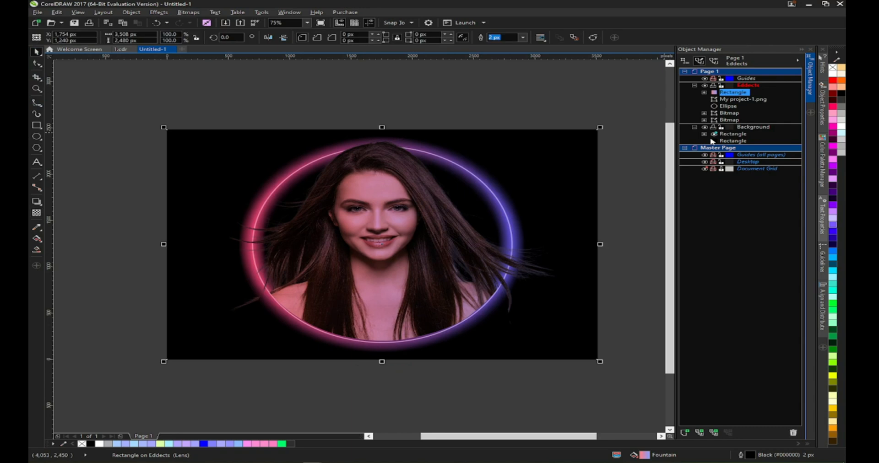
{"action": "left_click", "coordinate": [334, 357]}
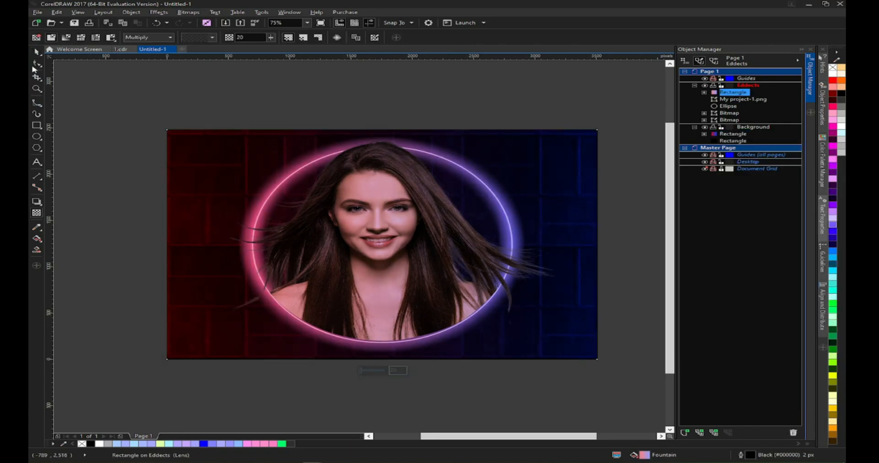
- Save the document as 2.cdr and hide the portrait object
{"action": "key", "text": "ctrl+s"}
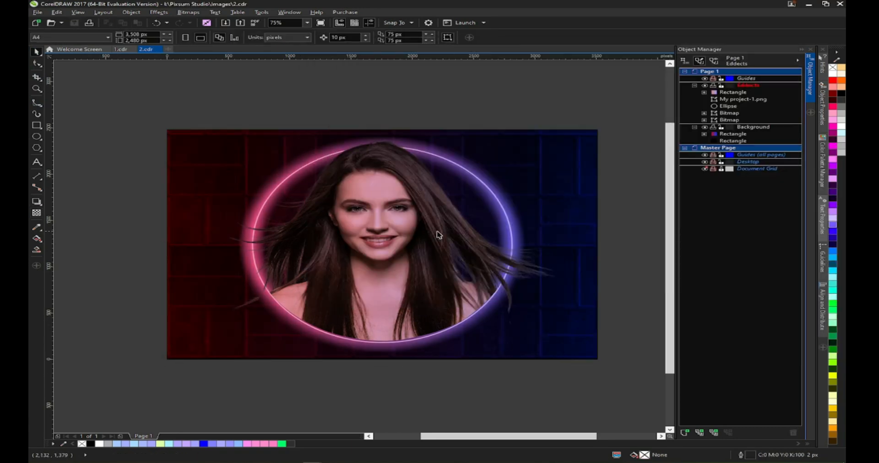
{"action": "right_click", "coordinate": [728, 134]}
{"action": "left_click", "coordinate": [738, 246]}
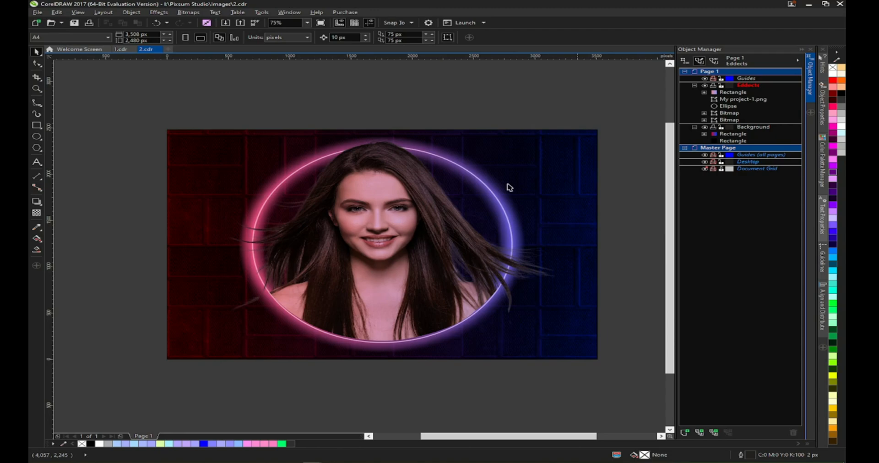
- Open the portrait's object menu to PowerClip it inside a container
{"action": "right_click", "coordinate": [732, 94]}
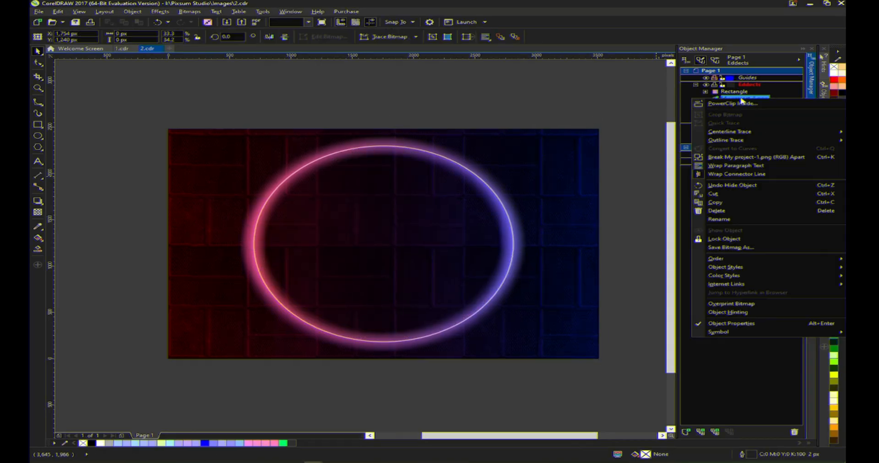